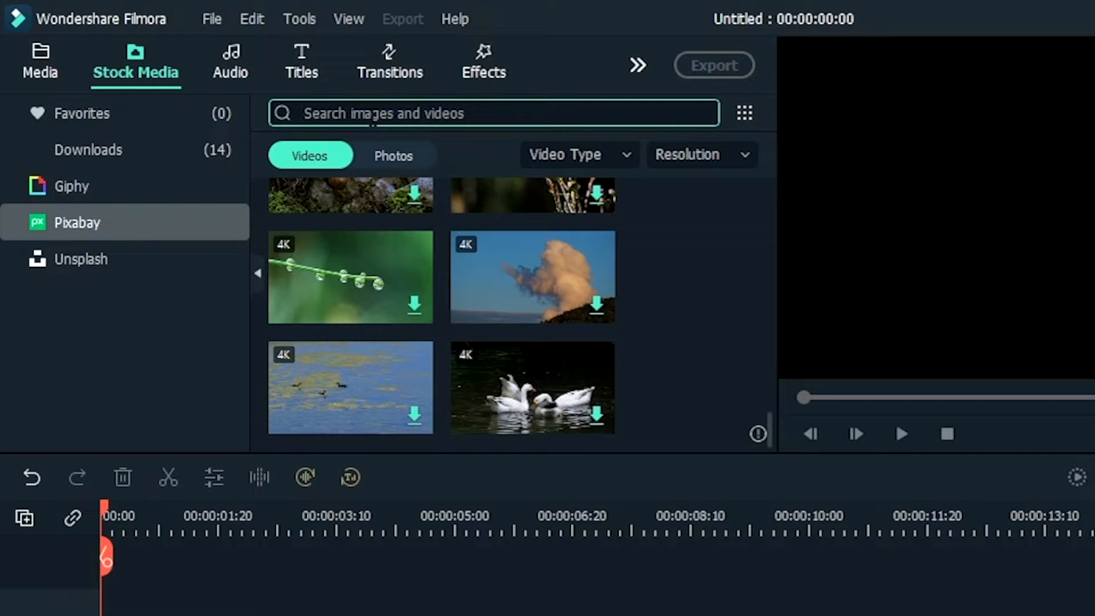
# Search the Pixabay stock videos for "rain forest" and place the misty forest clip at the start of video track 1
pyautogui.write('rain forest')
pyautogui.press('Return')
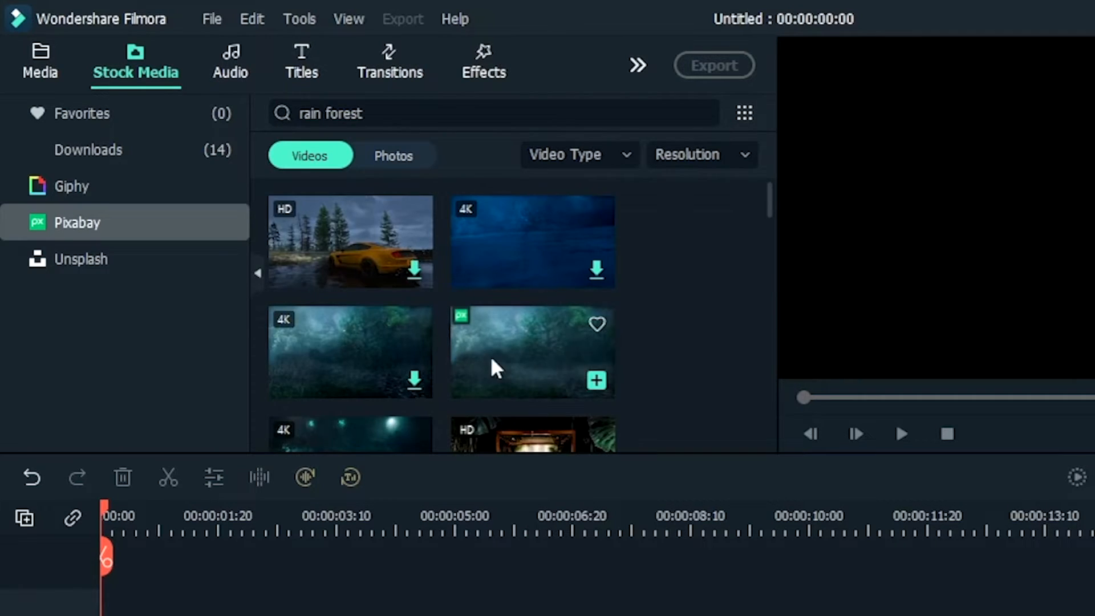
pyautogui.moveTo(517, 375); pyautogui.dragTo(58, 474)
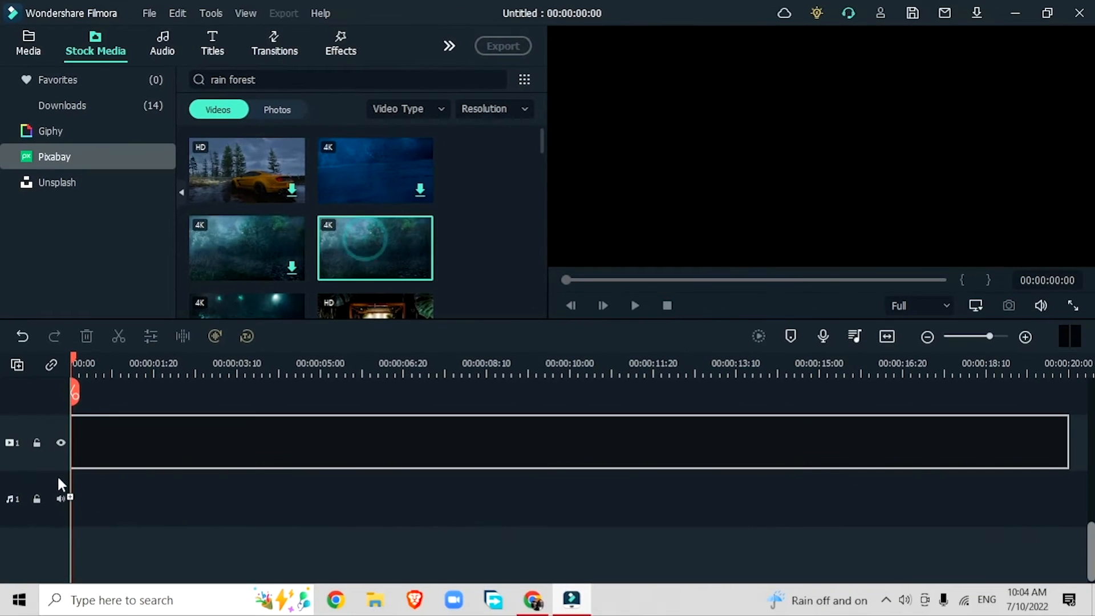
pyautogui.click(330, 365)
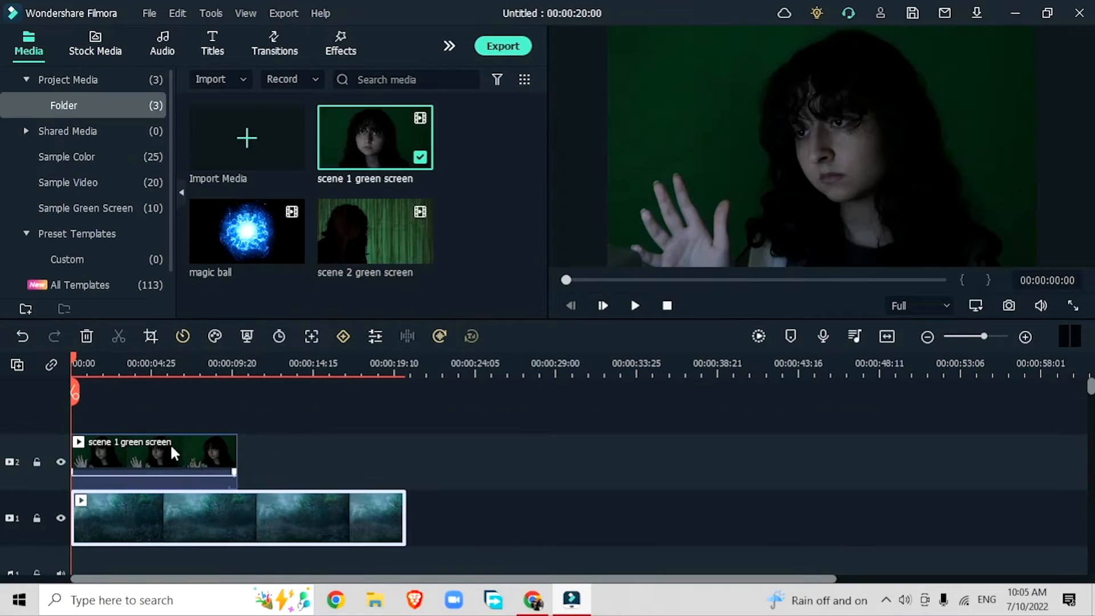
# Trim the end of the forest clip on track 1 to match the end of the scene 1 green screen clip
pyautogui.moveTo(195, 471); pyautogui.dragTo(226, 547)
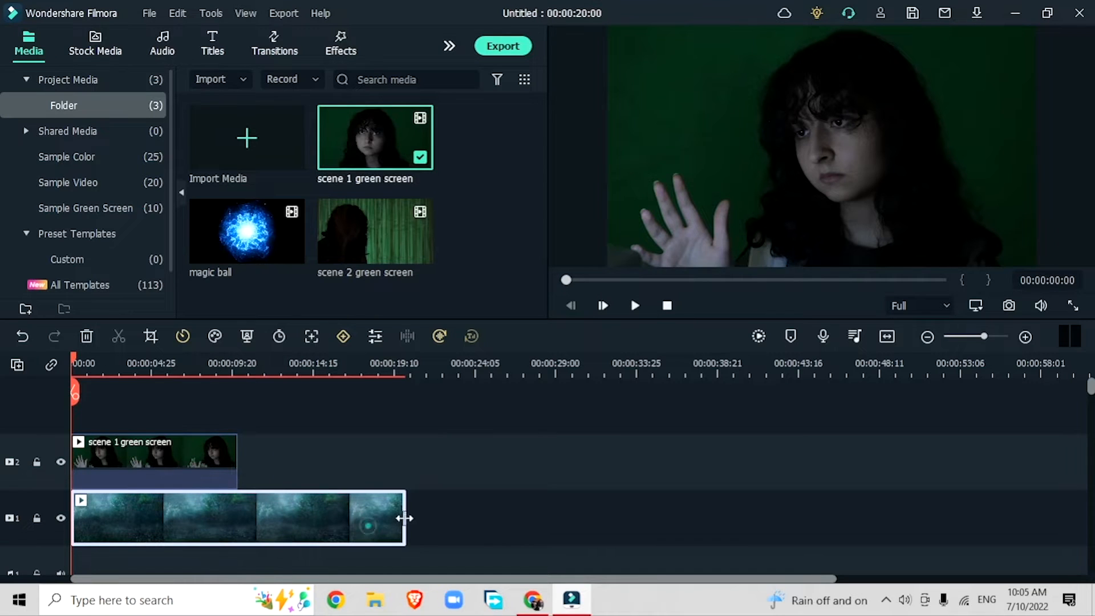
pyautogui.moveTo(405, 517); pyautogui.dragTo(237, 516)
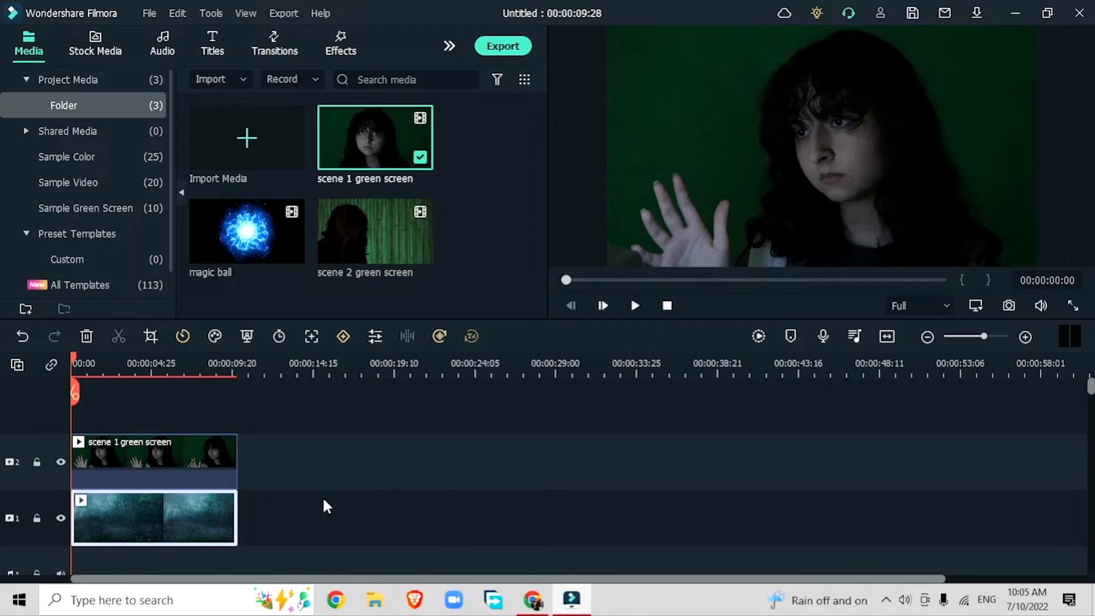
# Enable Chroma Key on the scene 1 green screen clip and sample the dark green backdrop as the key color
pyautogui.click(120, 448)
pyautogui.doubleClick(119, 445)
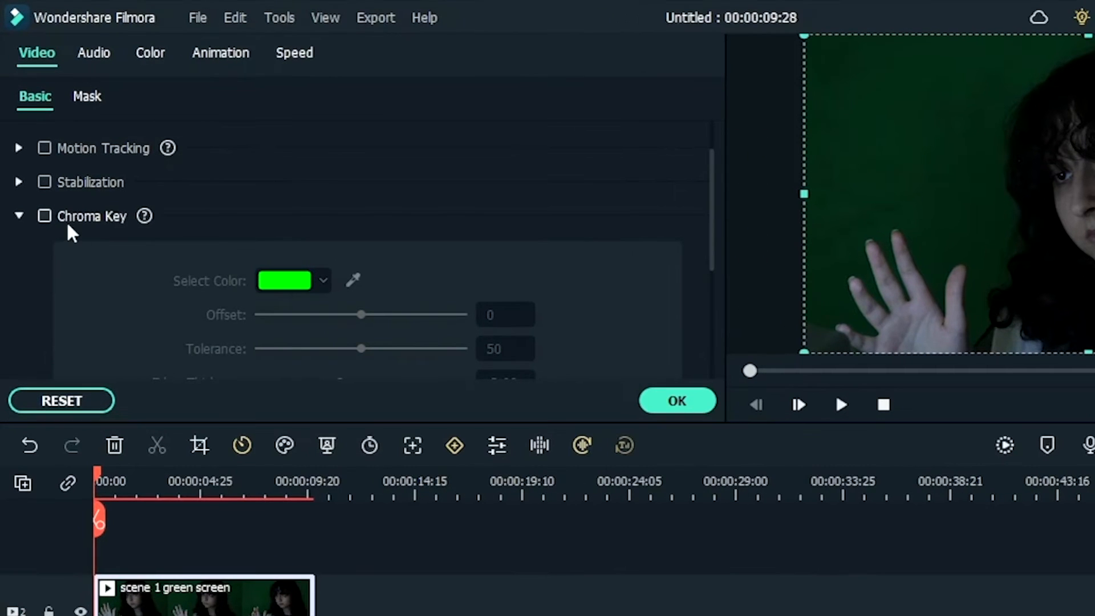
pyautogui.click(39, 193)
pyautogui.click(294, 288)
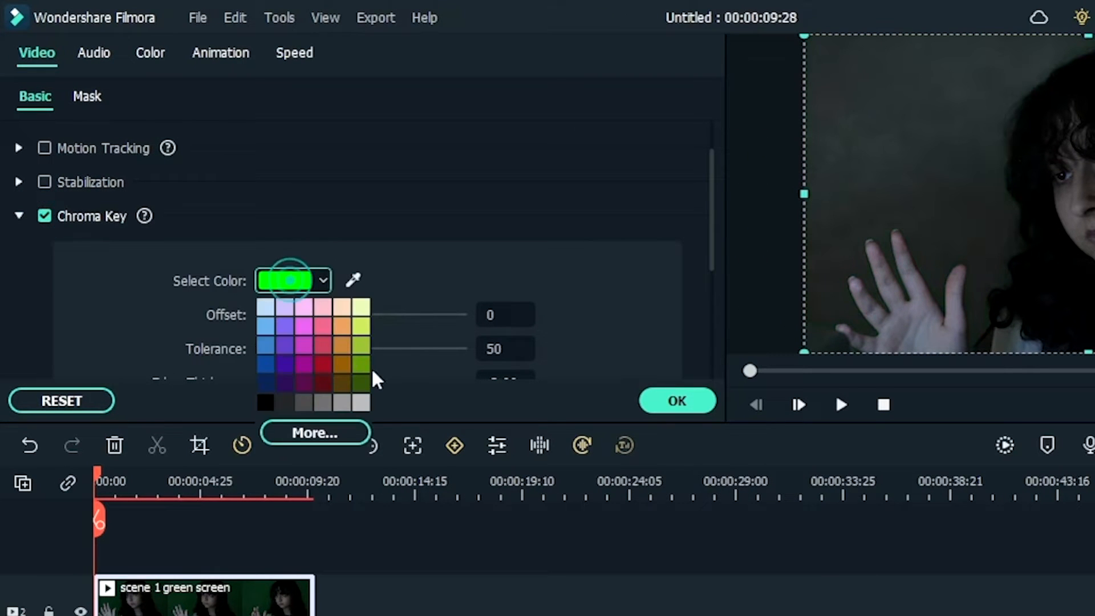
pyautogui.click(324, 364)
pyautogui.click(354, 279)
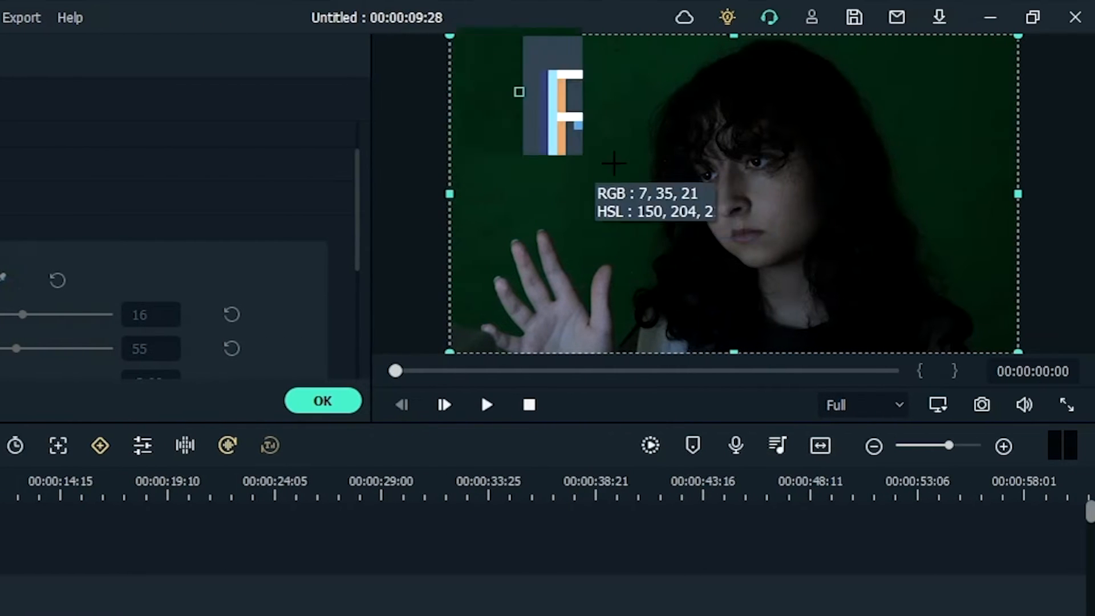
pyautogui.click(600, 169)
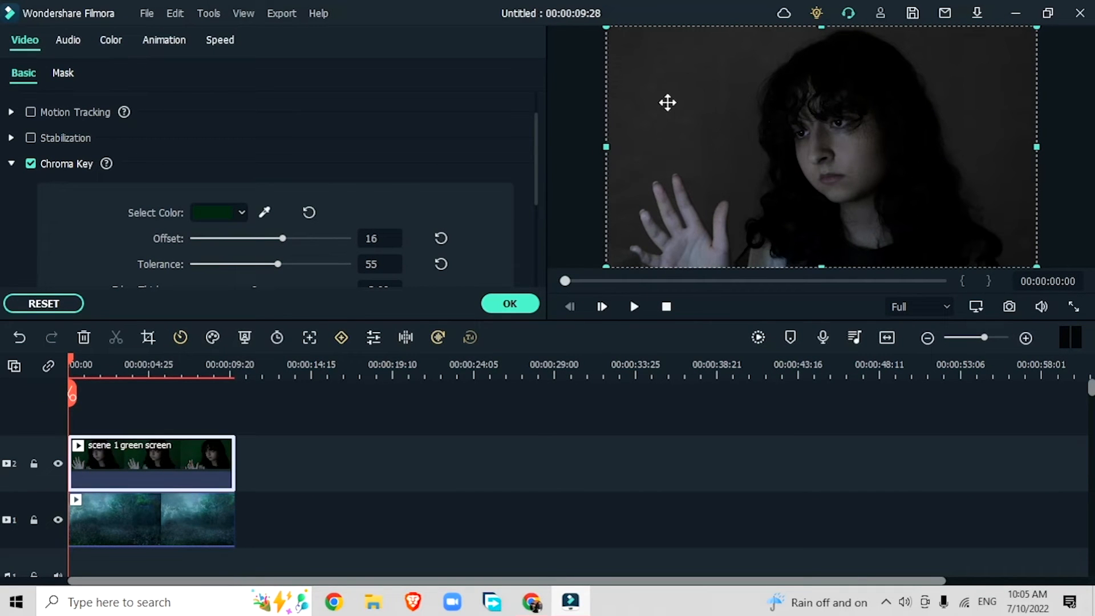
pyautogui.click(488, 462)
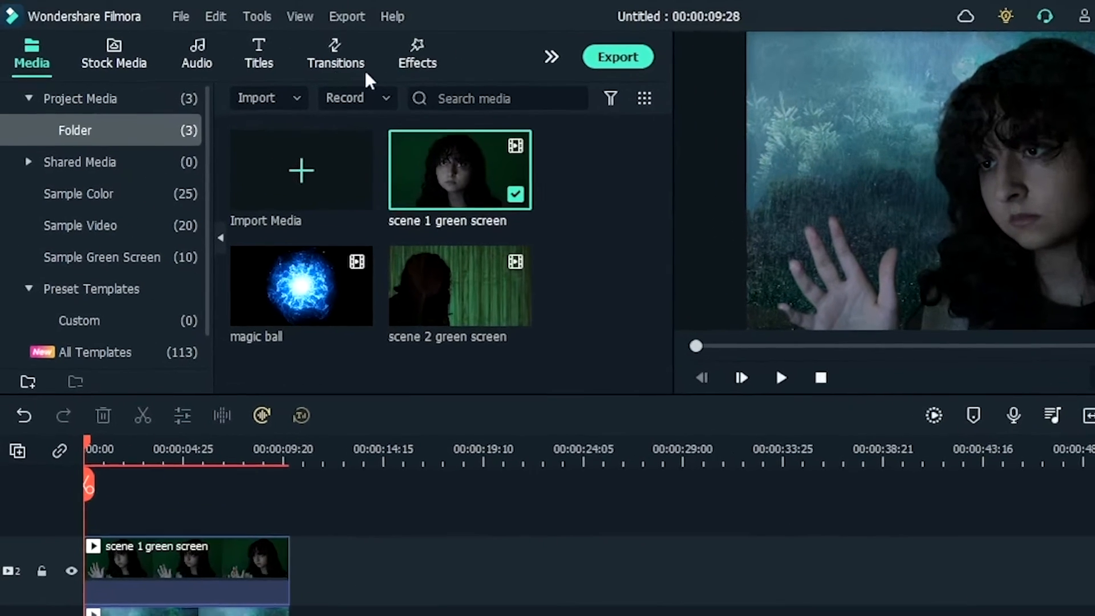
# Search the effects for "alien planet" and apply AlienPlanet to the scene 1 green screen and forest clips
pyautogui.click(333, 51)
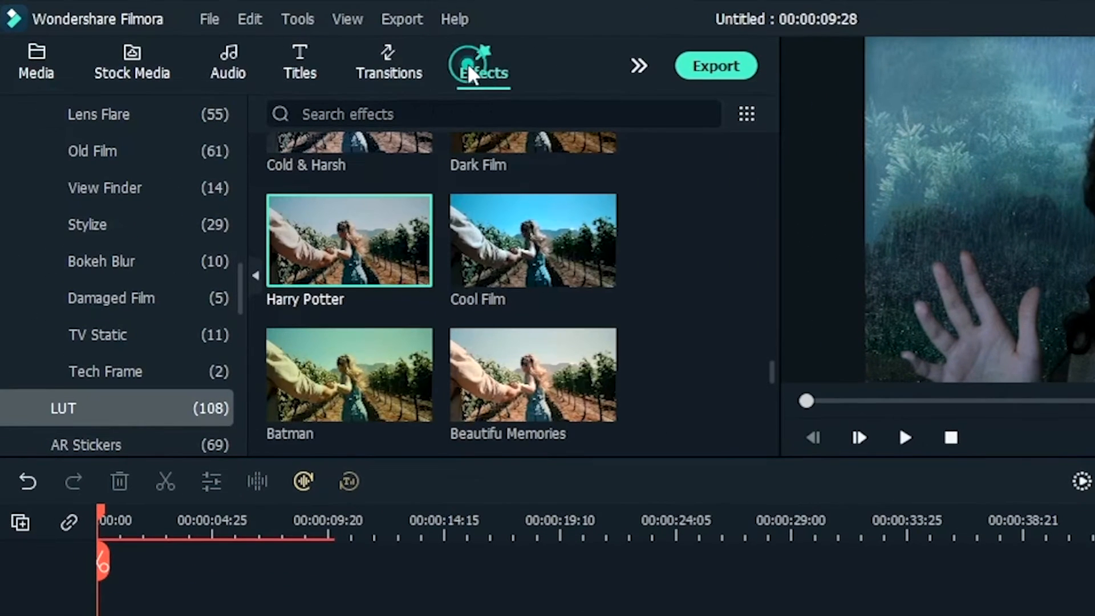
pyautogui.scroll(-3, 632, 251)
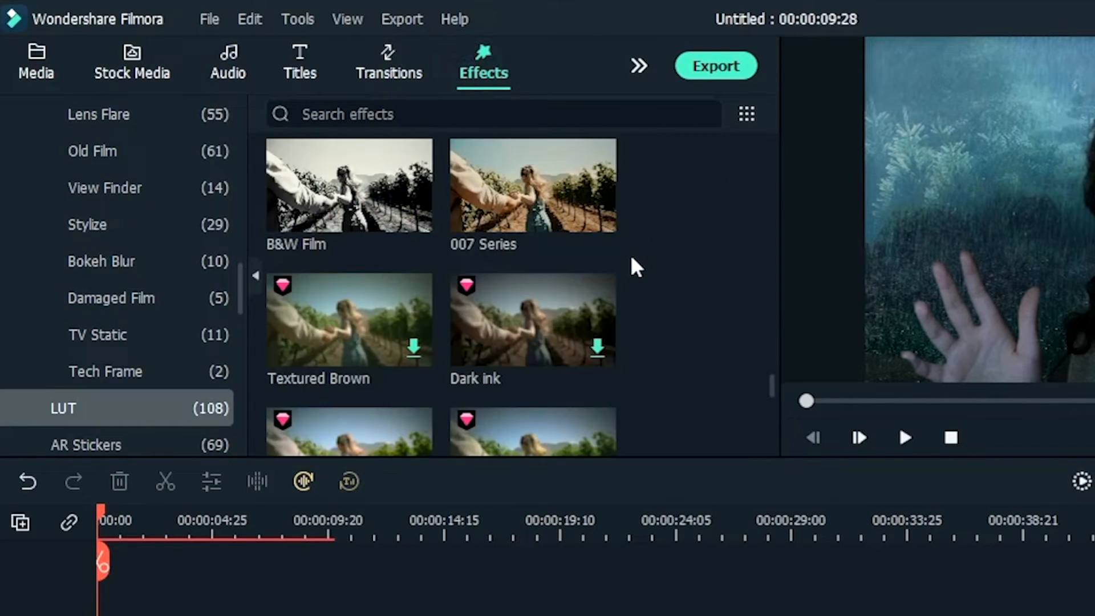
pyautogui.scroll(5, 626, 260)
pyautogui.scroll(10, 108, 205)
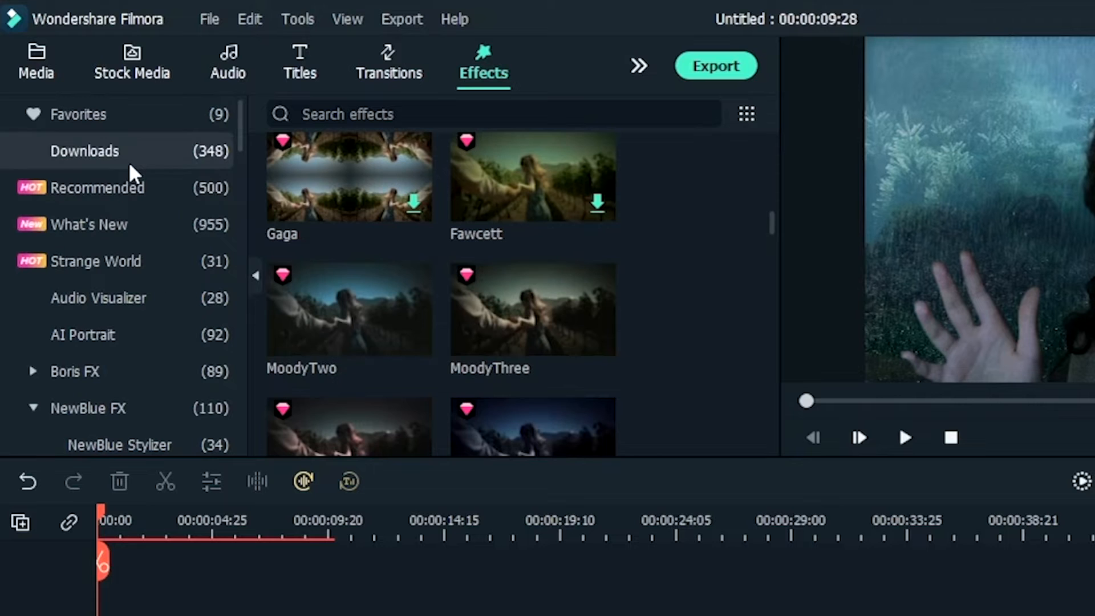
pyautogui.click(129, 162)
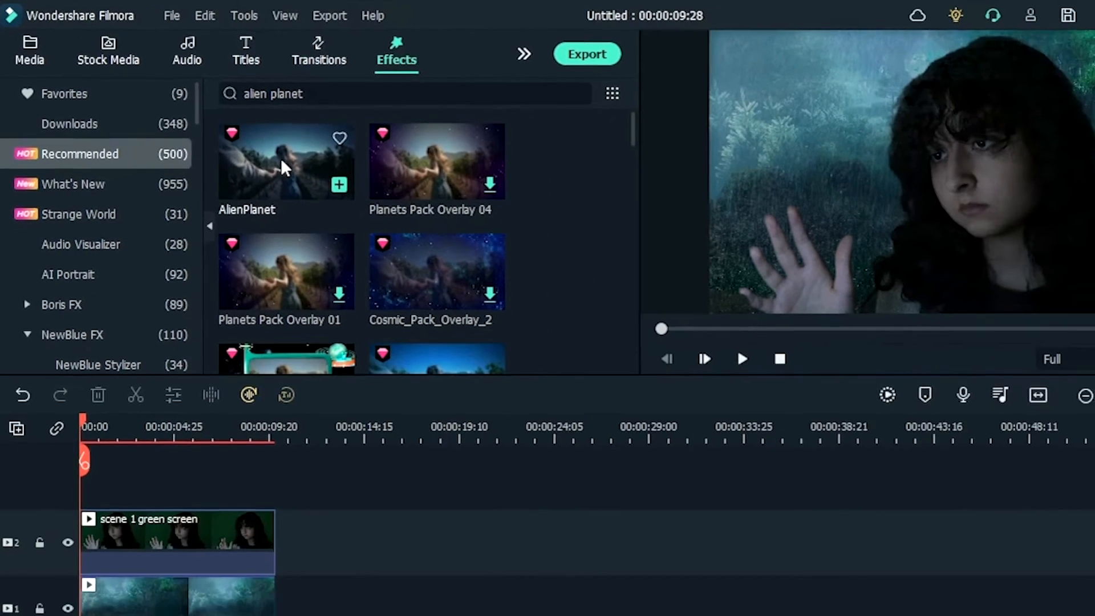
pyautogui.click(342, 194)
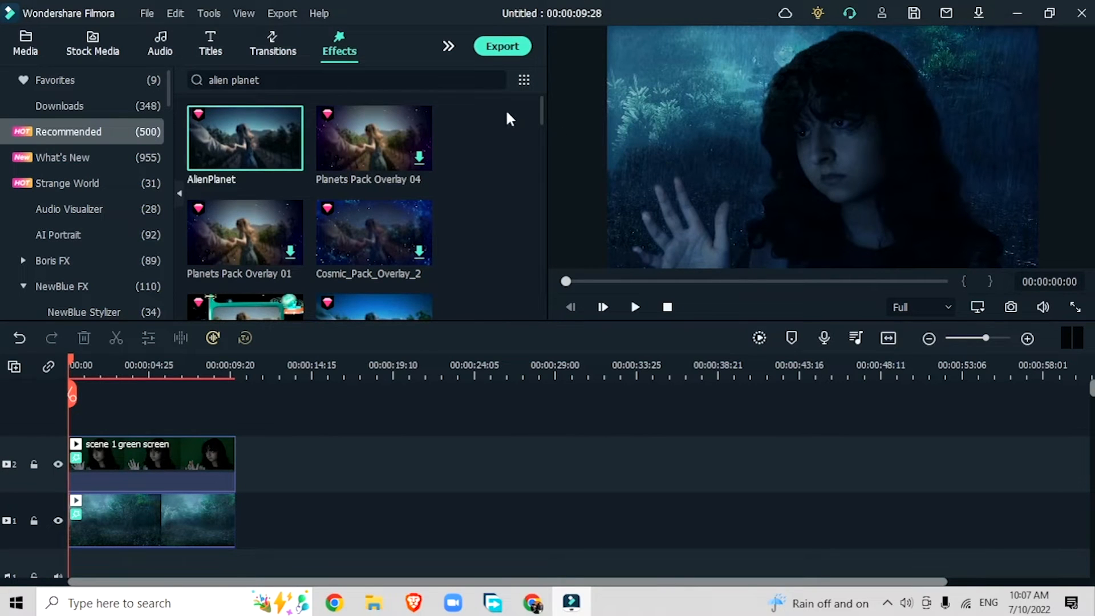
# Search the effects for "moody" and apply MoodyTwo to the scene 1 green screen clip with its intensity set to 43
pyautogui.tripleClick(401, 80)
pyautogui.write('mood')
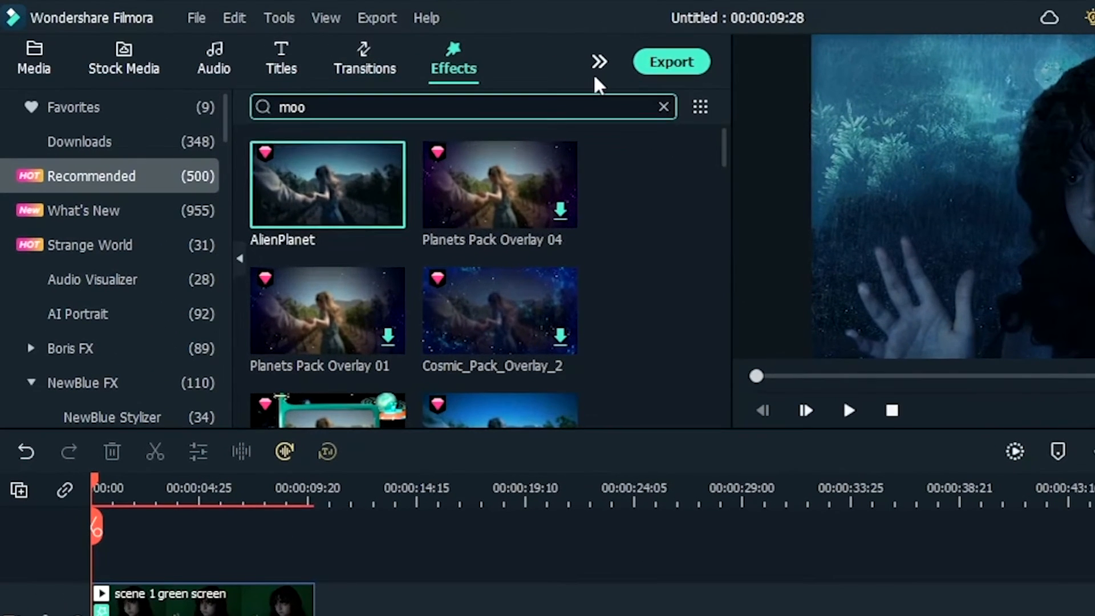
pyautogui.write('y')
pyautogui.press('Return')
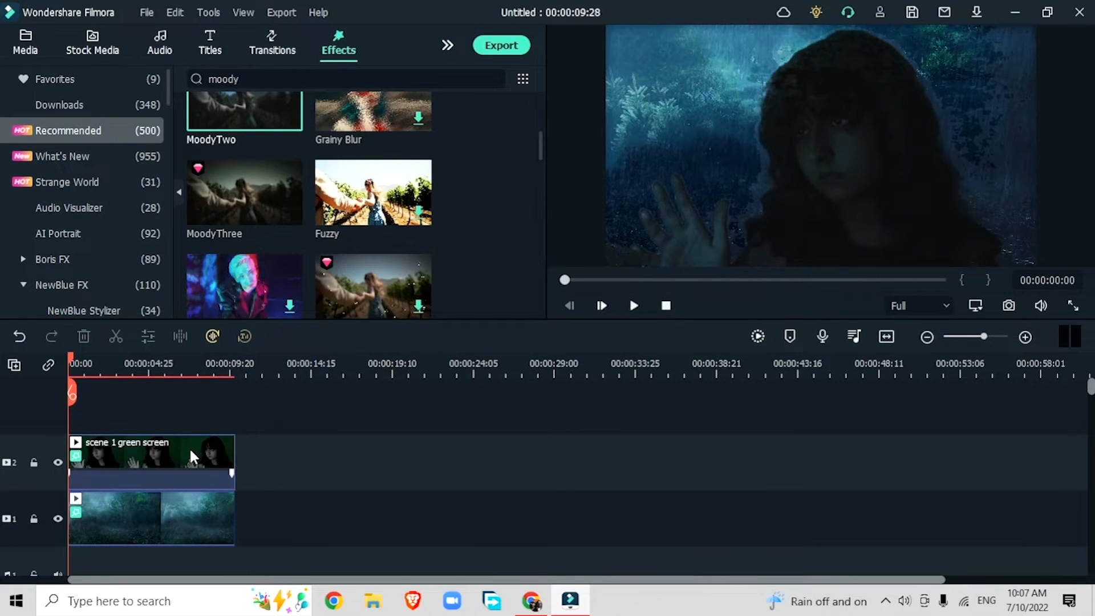
pyautogui.doubleClick(190, 447)
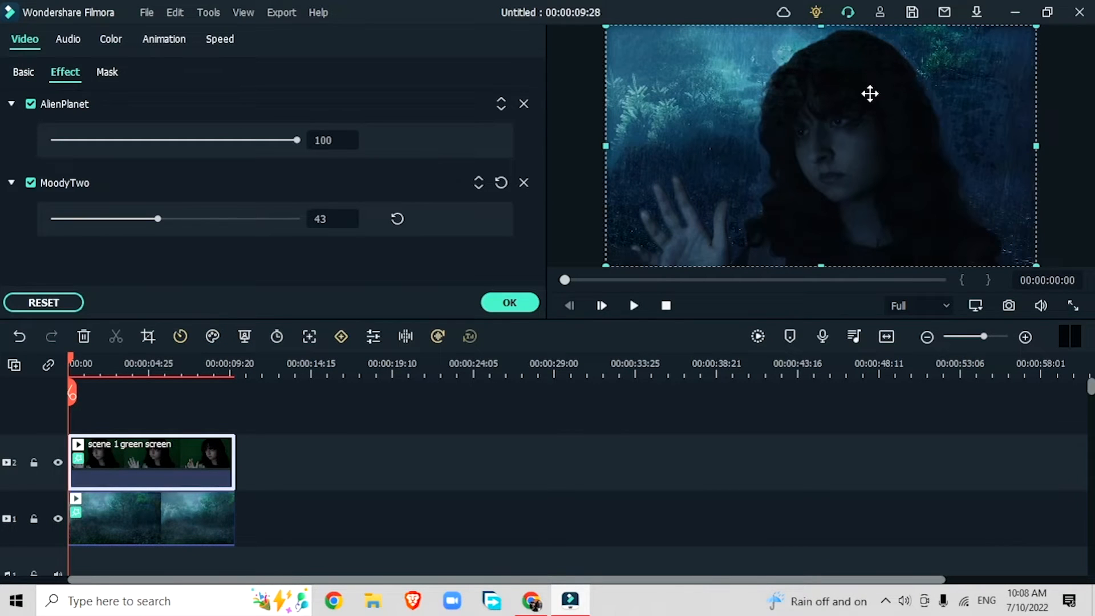
pyautogui.click(505, 304)
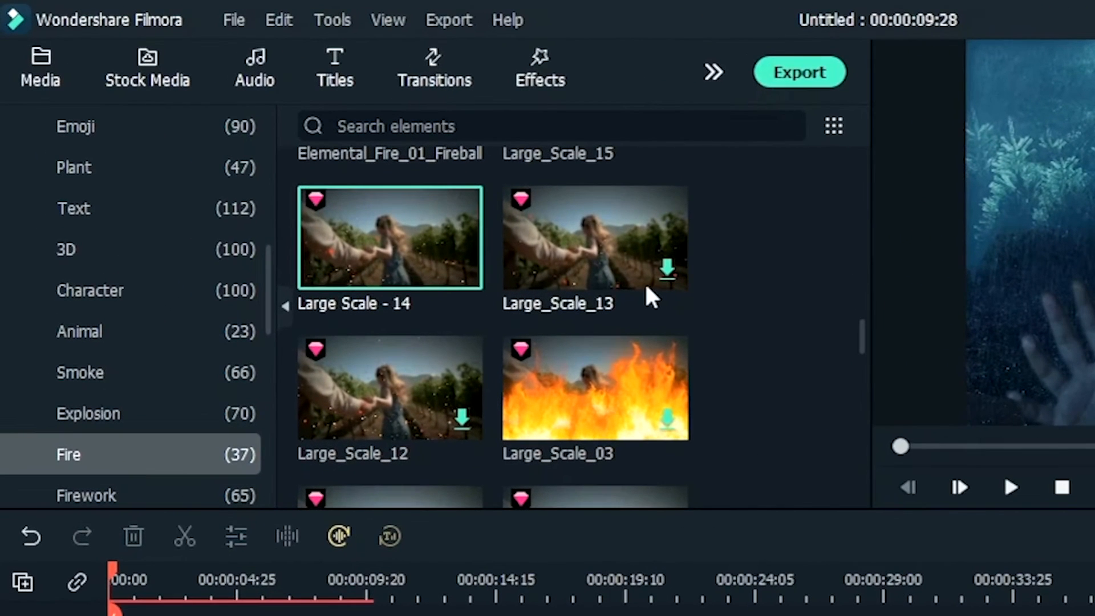
# Add the Large Scale - 14 fire element at the start of track 3 and preview the sparks
pyautogui.moveTo(368, 242); pyautogui.dragTo(371, 246)
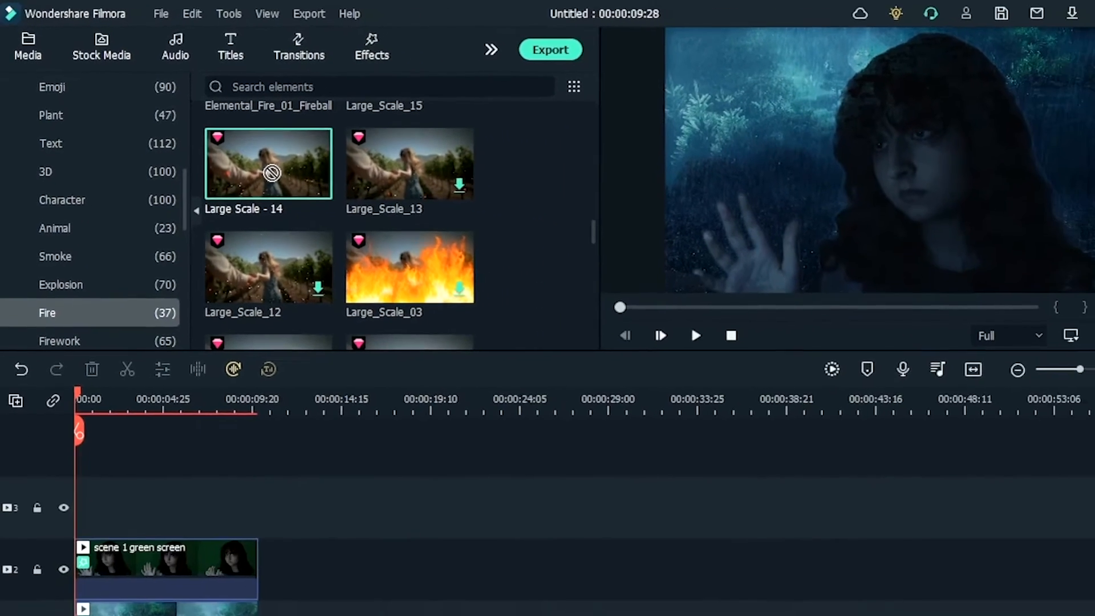
pyautogui.moveTo(271, 172); pyautogui.dragTo(44, 535)
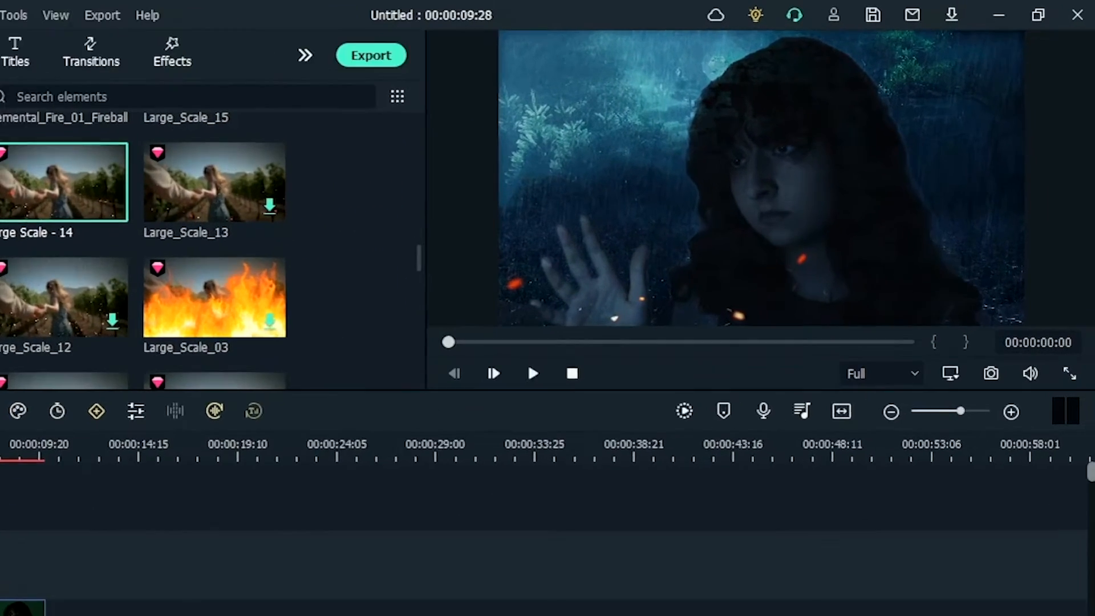
pyautogui.press('space')
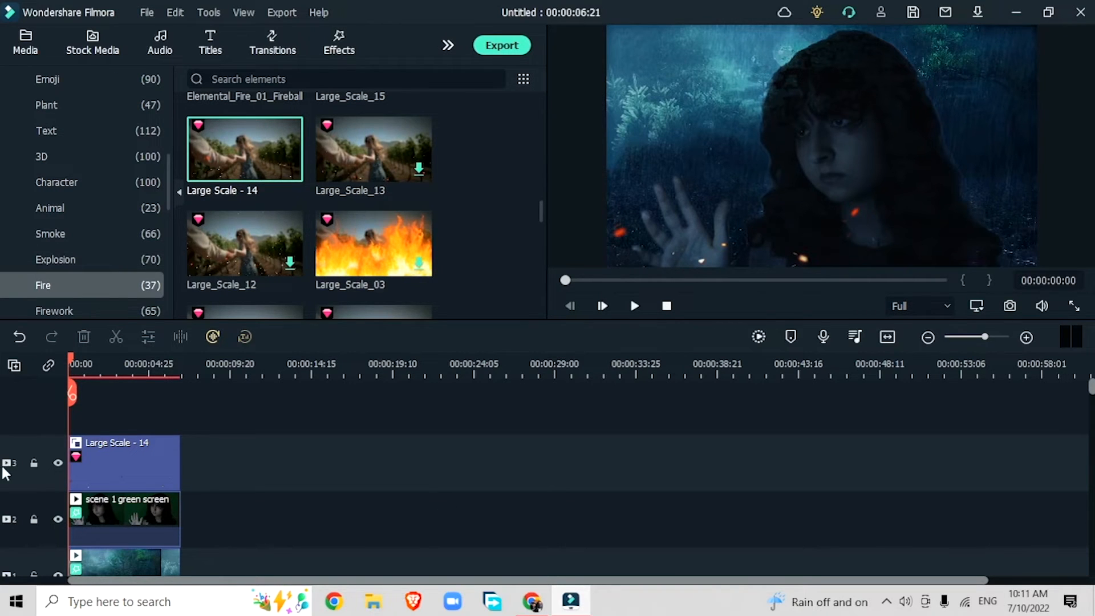
# Set the Large Scale - 14 element's white balance temperature to -100 with a slightly lower tint, and apply the BLUE-MOON effect to it
pyautogui.doubleClick(88, 459)
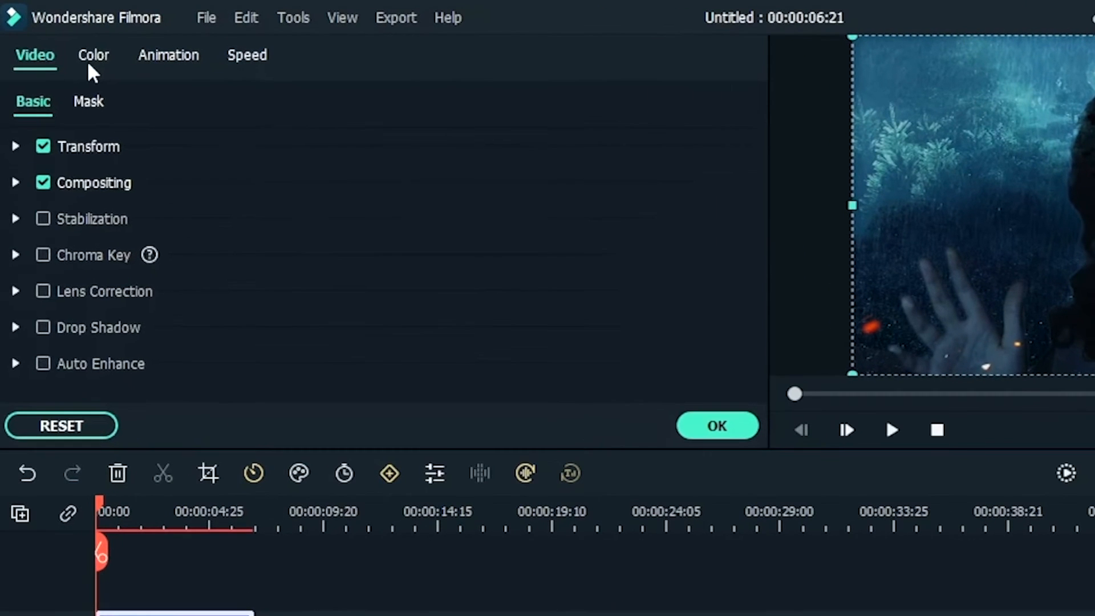
pyautogui.click(76, 45)
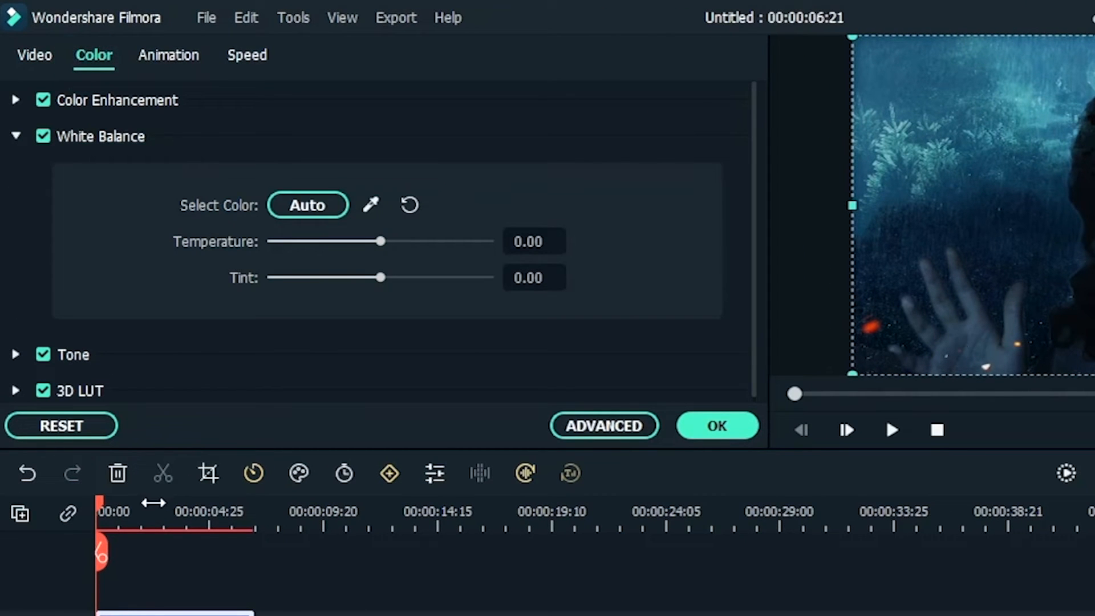
pyautogui.click(152, 507)
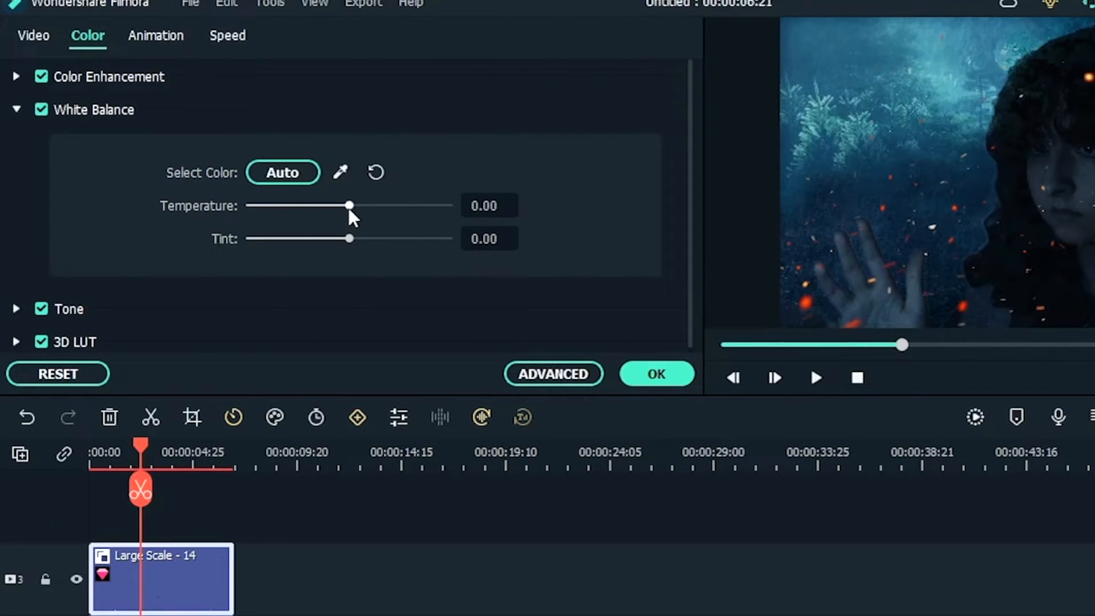
pyautogui.moveTo(254, 210); pyautogui.dragTo(124, 214)
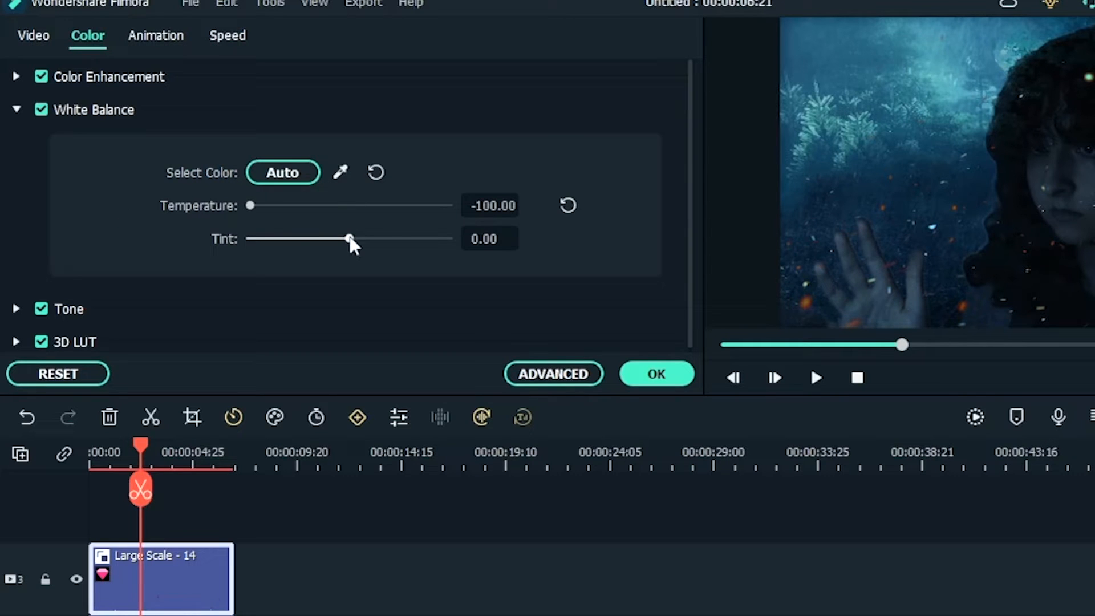
pyautogui.moveTo(352, 240); pyautogui.dragTo(335, 247)
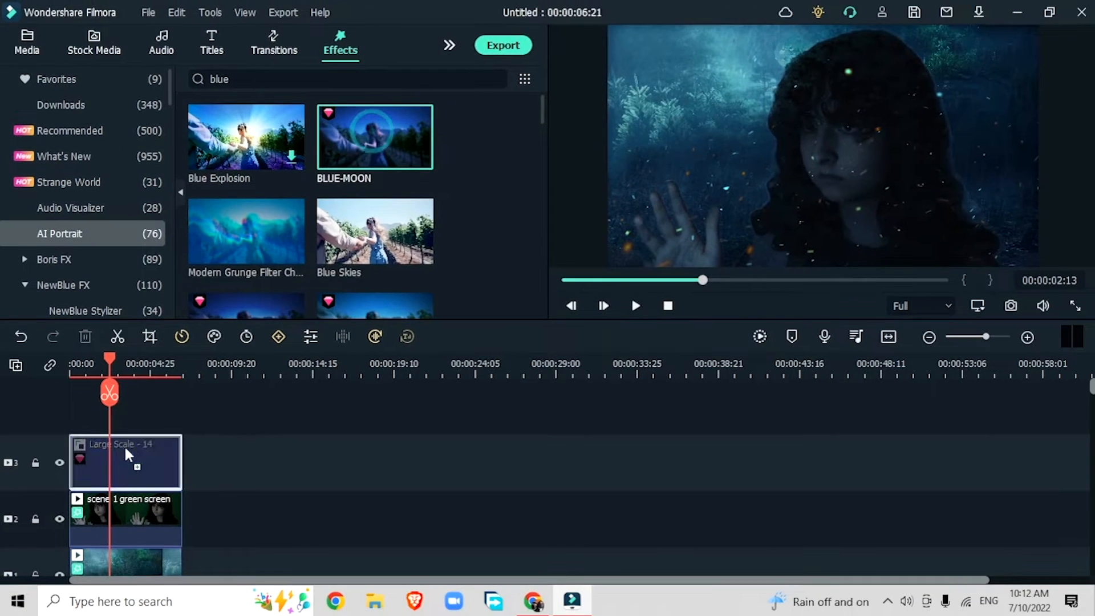
pyautogui.moveTo(124, 444); pyautogui.dragTo(120, 449)
# Place the magic ball clip from the project media at the start of track 4, above the Large Scale - 14 element
pyautogui.click(29, 49)
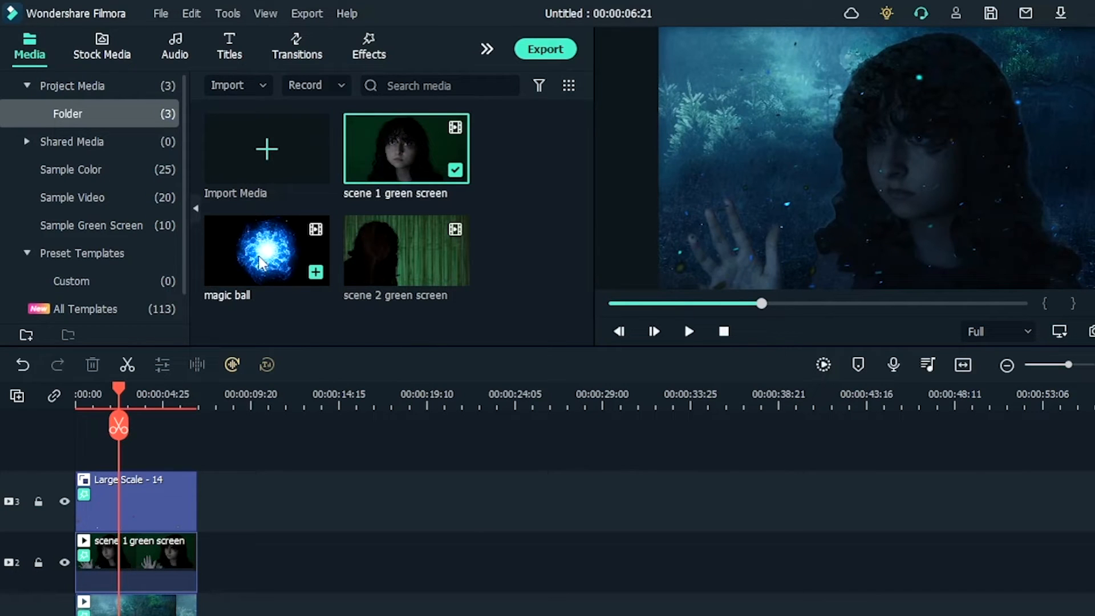
pyautogui.moveTo(260, 263); pyautogui.dragTo(401, 454)
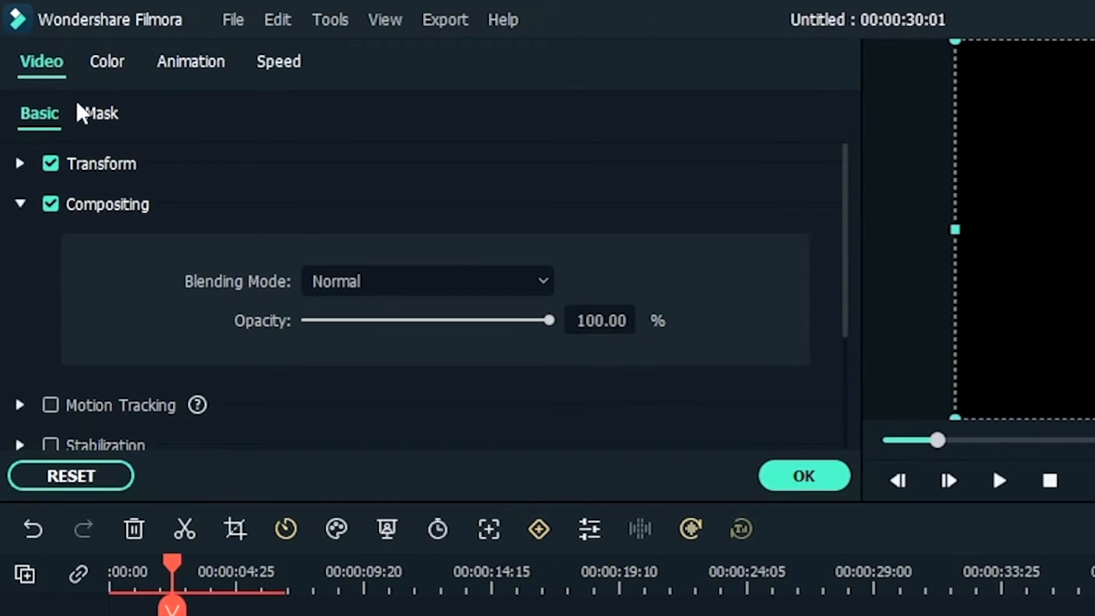
# Scale the magic ball to 55% and position it over the raised hand at about X -187.6, Y -86.3
pyautogui.click(19, 164)
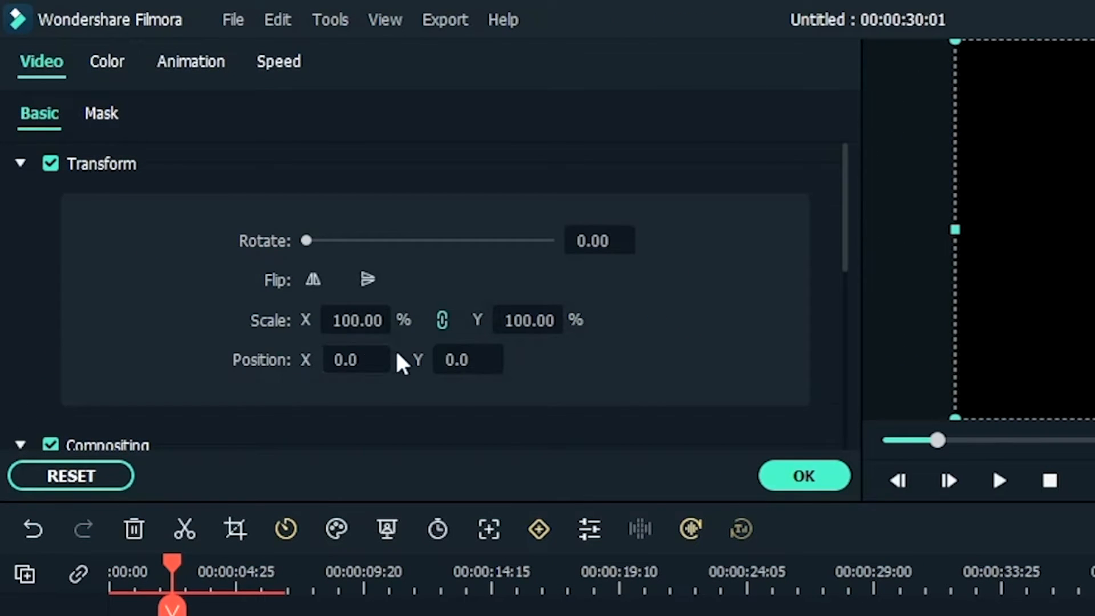
pyautogui.moveTo(372, 327); pyautogui.dragTo(318, 327)
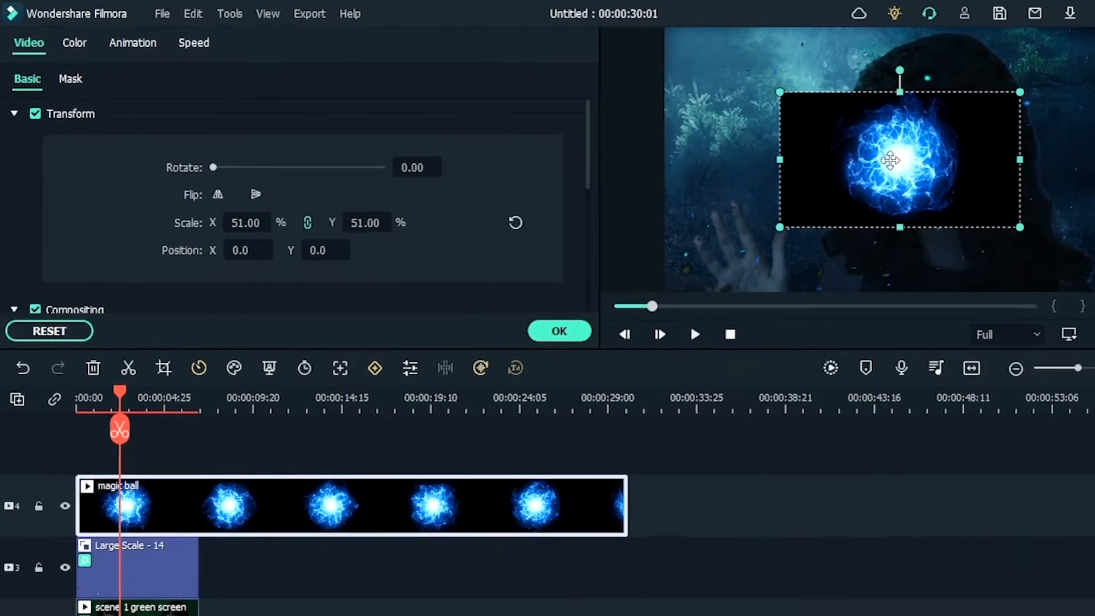
pyautogui.moveTo(807, 145); pyautogui.dragTo(676, 209)
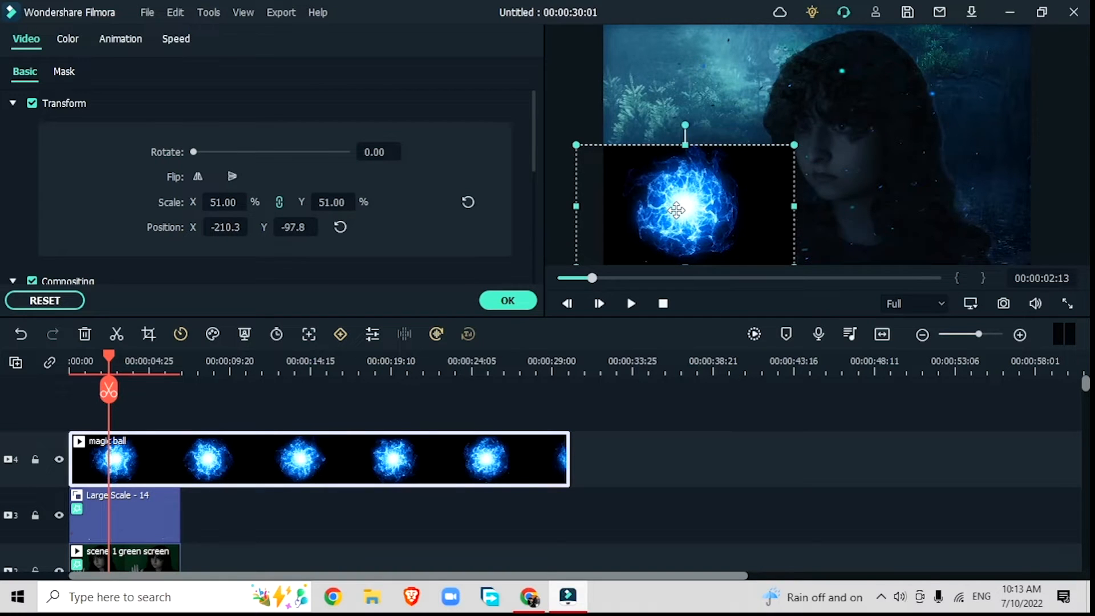
pyautogui.scroll(2, 676, 210)
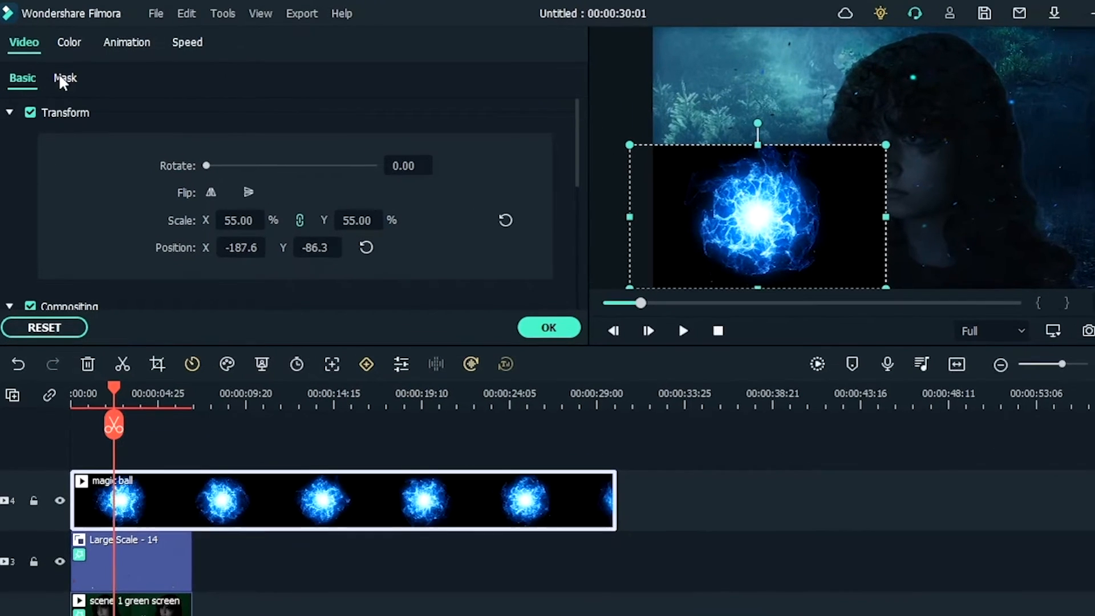
# Apply a Rectangle mask to the magic ball clip and enlarge it to enclose the whole ball
pyautogui.click(61, 73)
pyautogui.click(300, 182)
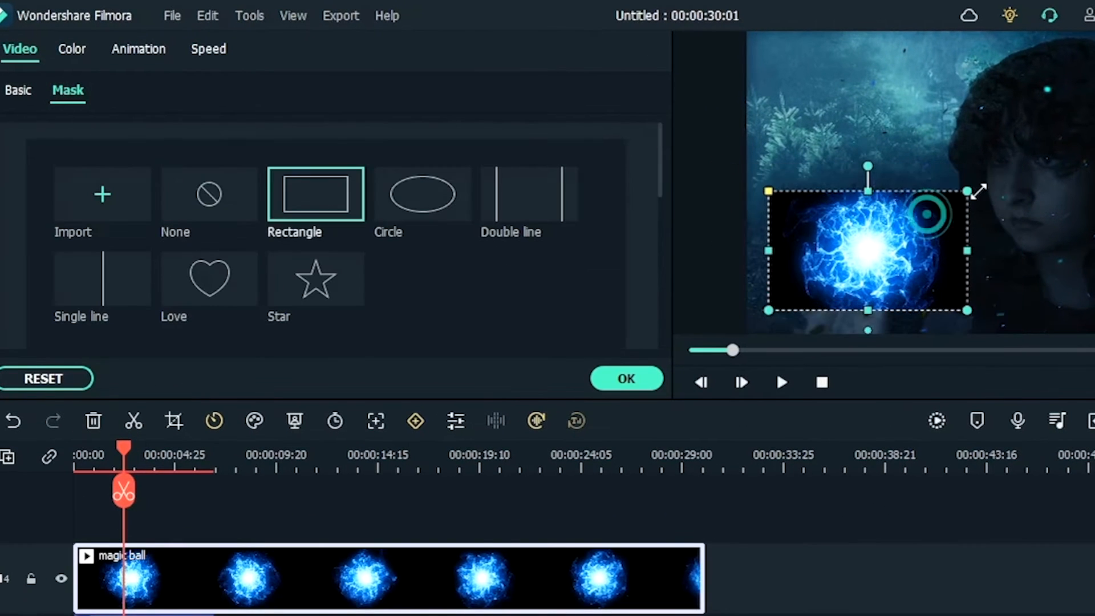
pyautogui.moveTo(994, 181); pyautogui.dragTo(1001, 177)
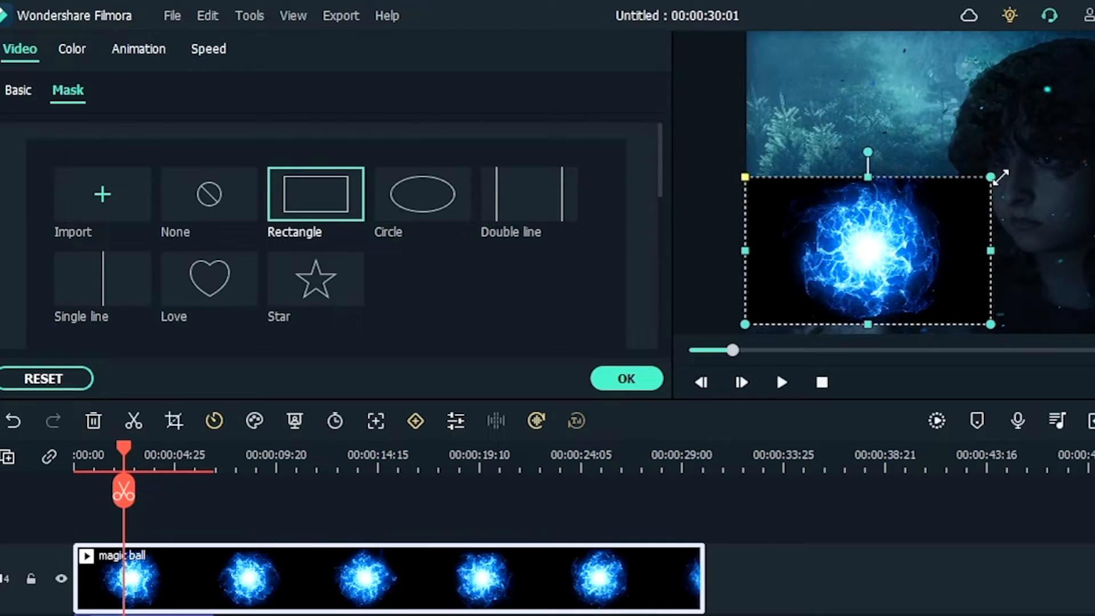
# Raise the blur strength of the magic ball's rectangle mask slightly to soften its edges
pyautogui.scroll(-5, 521, 268)
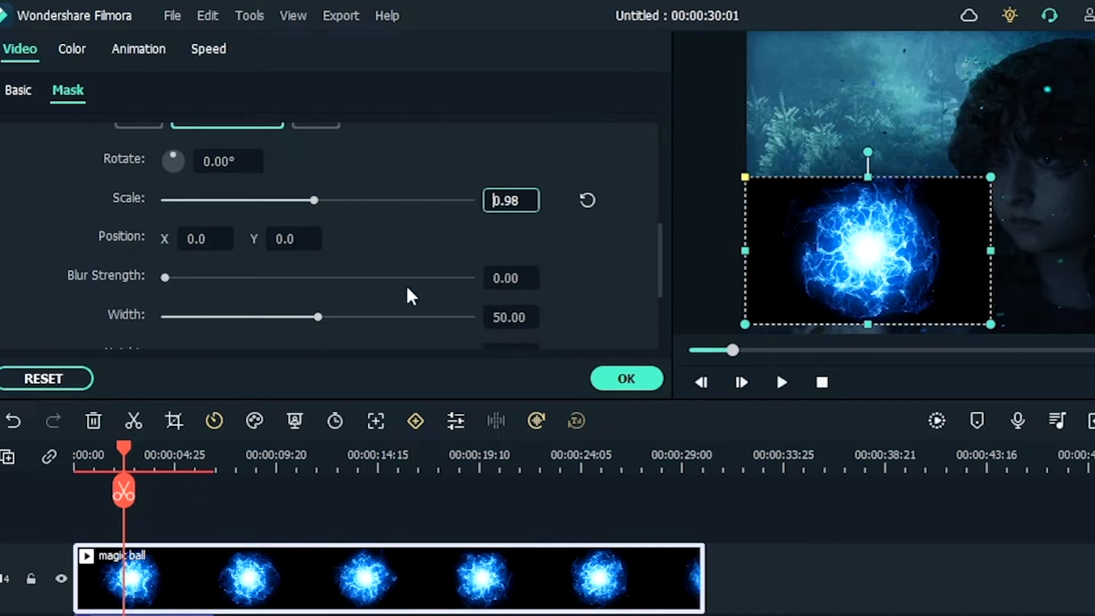
pyautogui.click(163, 278)
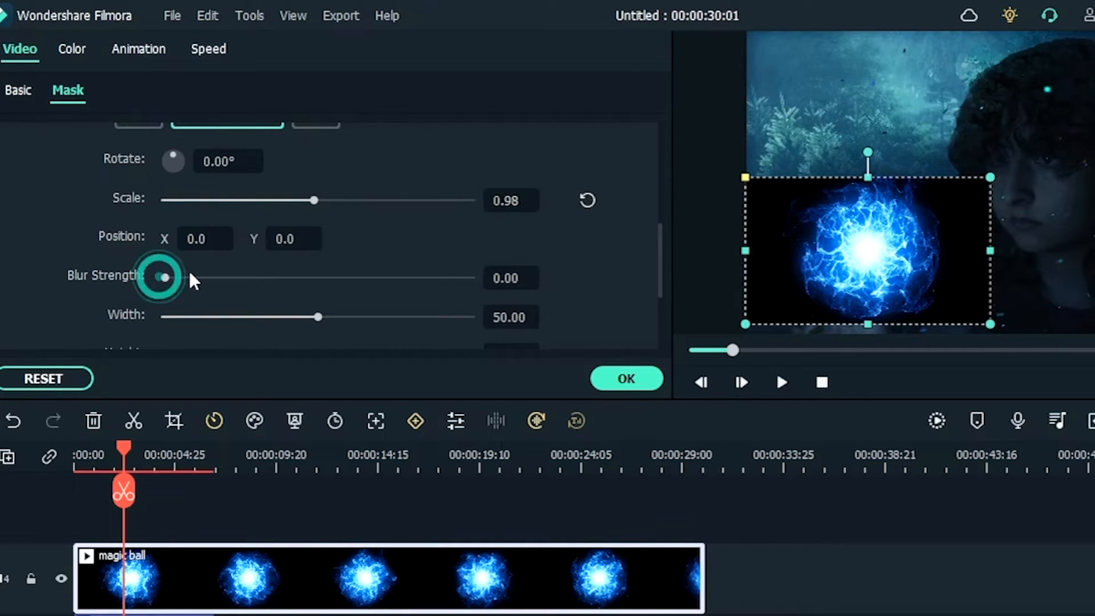
pyautogui.moveTo(204, 285); pyautogui.dragTo(183, 278)
# Set the magic ball clip's blending mode to Screen and move the playhead to 00:00:00:26
pyautogui.click(25, 90)
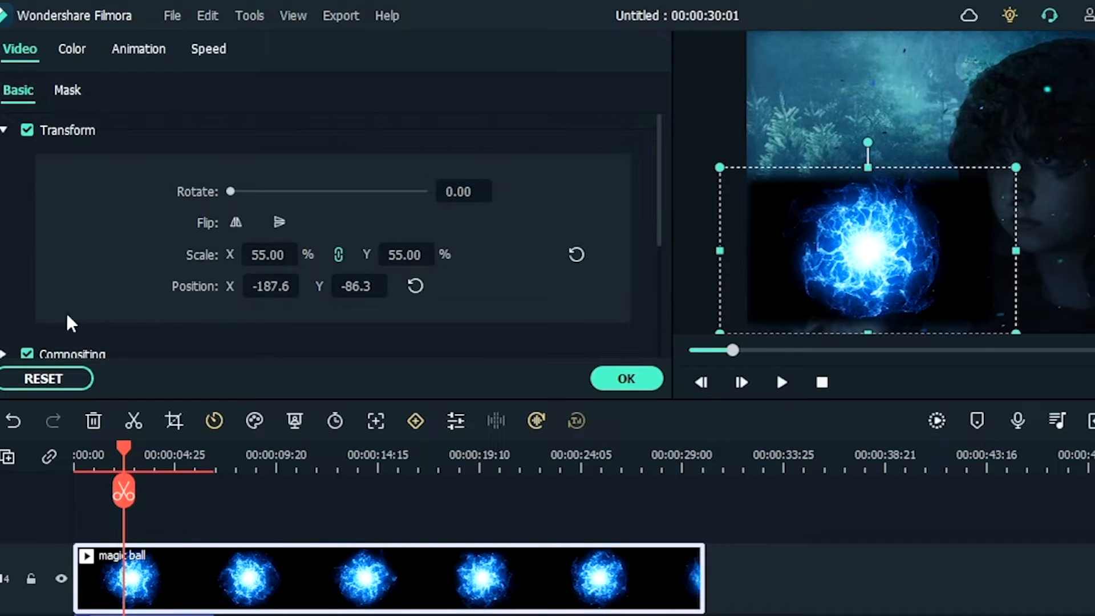
pyautogui.scroll(-3, 64, 320)
pyautogui.click(4, 149)
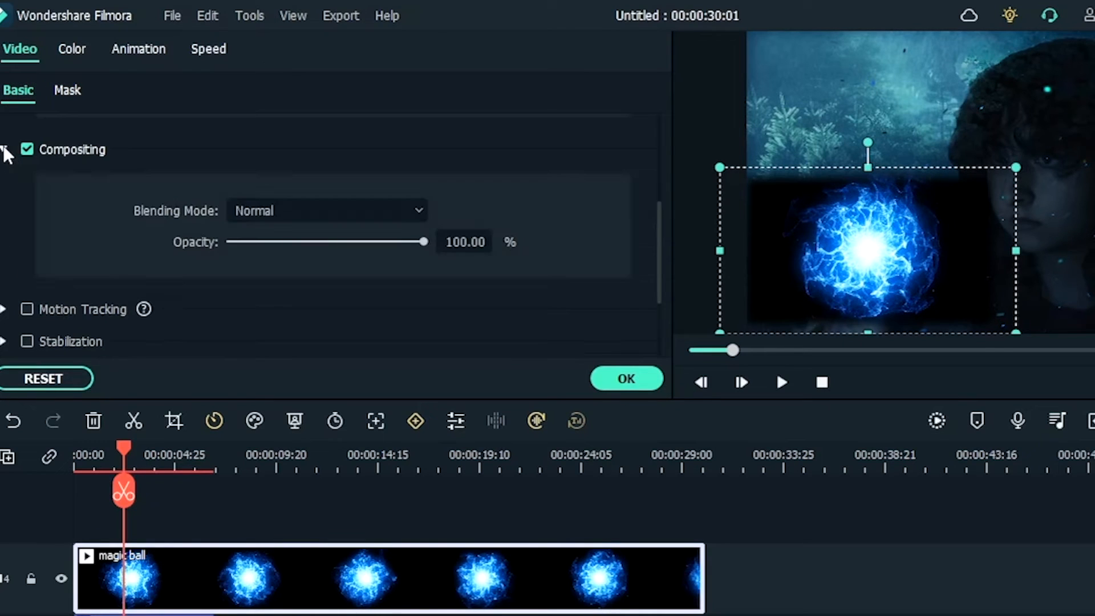
pyautogui.click(240, 210)
pyautogui.click(289, 449)
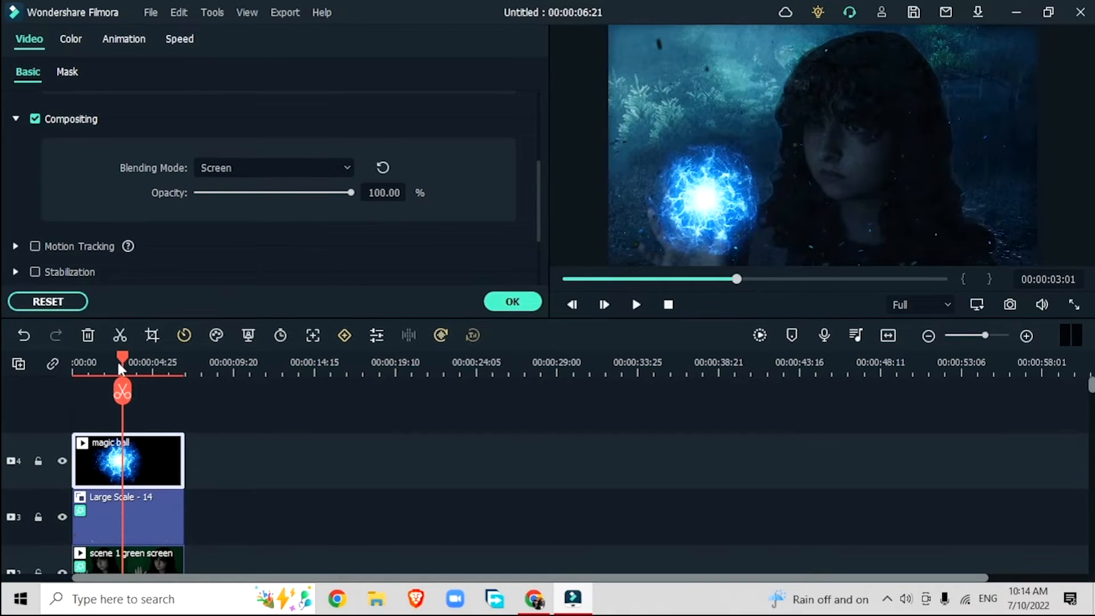
pyautogui.moveTo(123, 356); pyautogui.dragTo(86, 357)
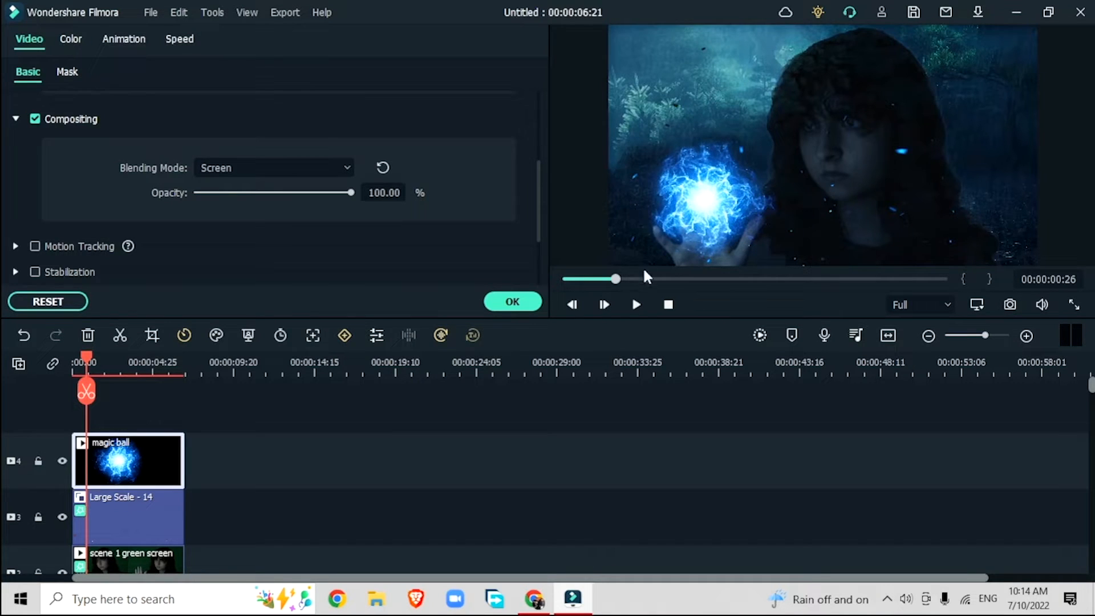
# Apply the Glow effect to the magic ball clip on track 4 and open the clip's effect settings
pyautogui.click(608, 215)
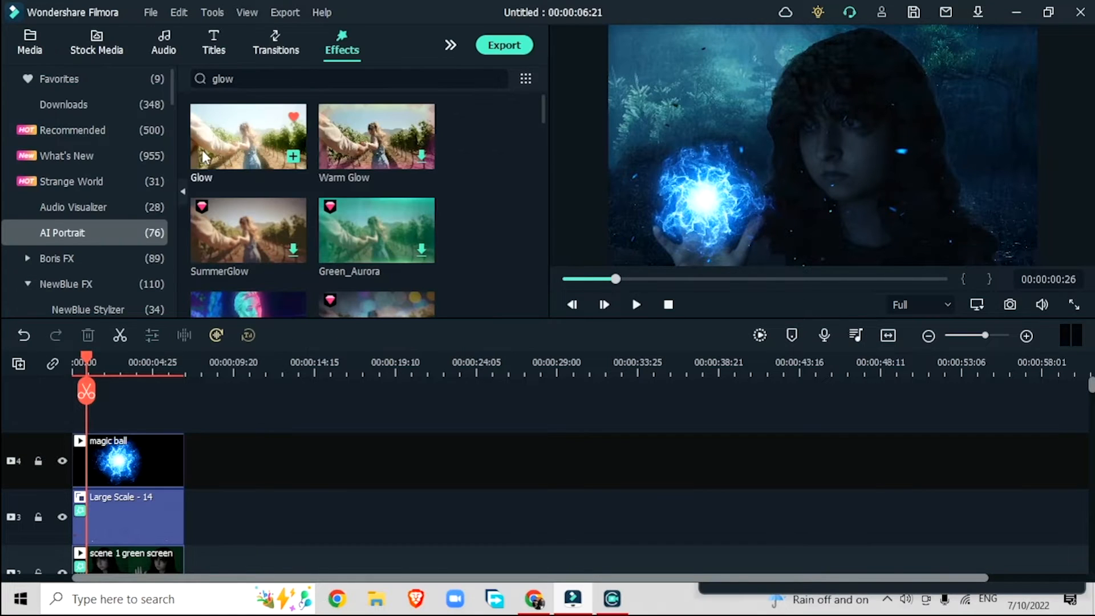
pyautogui.moveTo(237, 132); pyautogui.dragTo(118, 460)
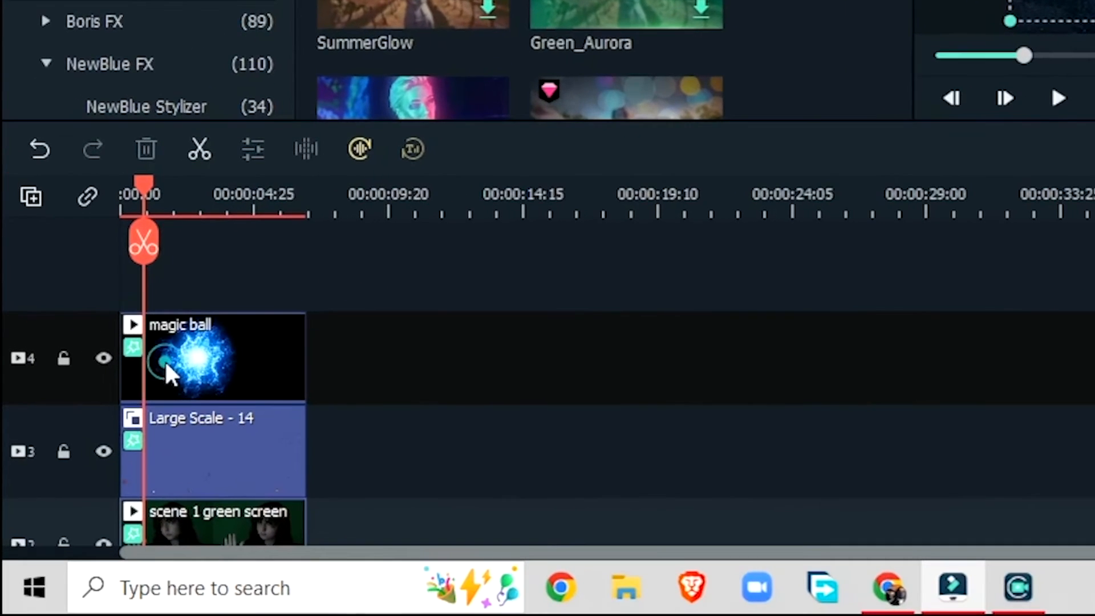
pyautogui.doubleClick(200, 362)
pyautogui.click(123, 16)
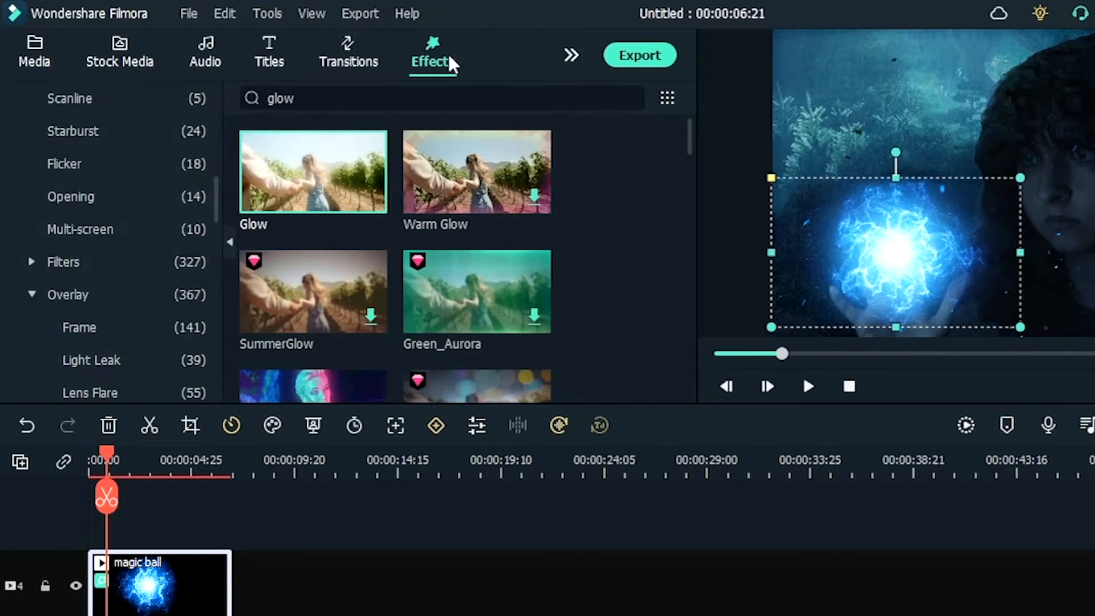
# Find the Harry Potter LUT, place it on track 5 above the magic ball clip, and lower its intensity
pyautogui.scroll(-10, 85, 297)
pyautogui.click(115, 166)
pyautogui.click(442, 98)
pyautogui.write('harry potter')
pyautogui.press('Return')
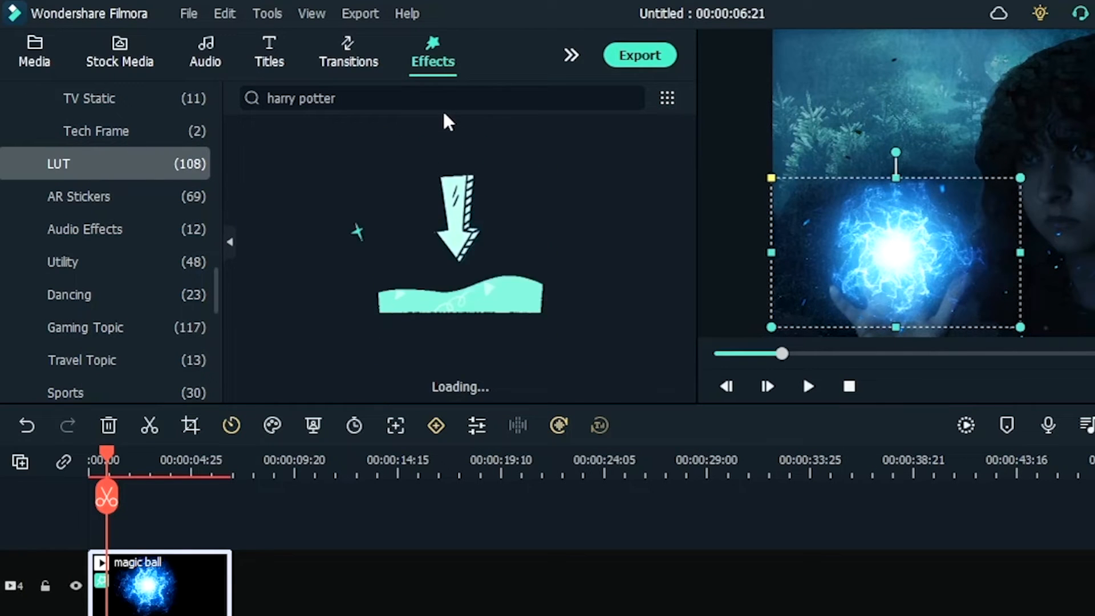
pyautogui.moveTo(313, 166); pyautogui.dragTo(165, 586)
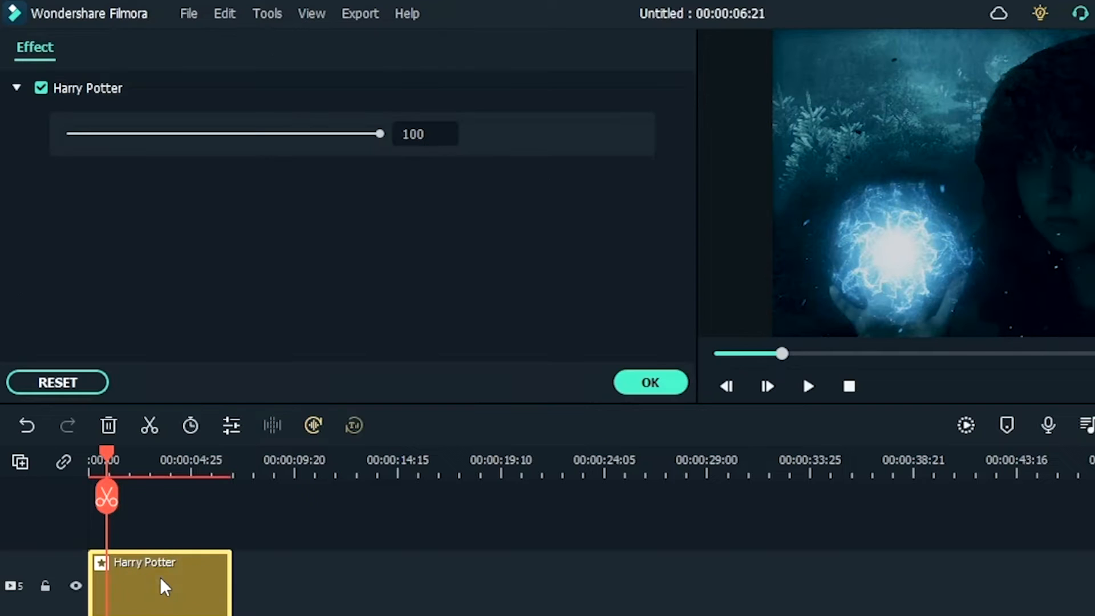
pyautogui.moveTo(262, 139); pyautogui.dragTo(220, 139)
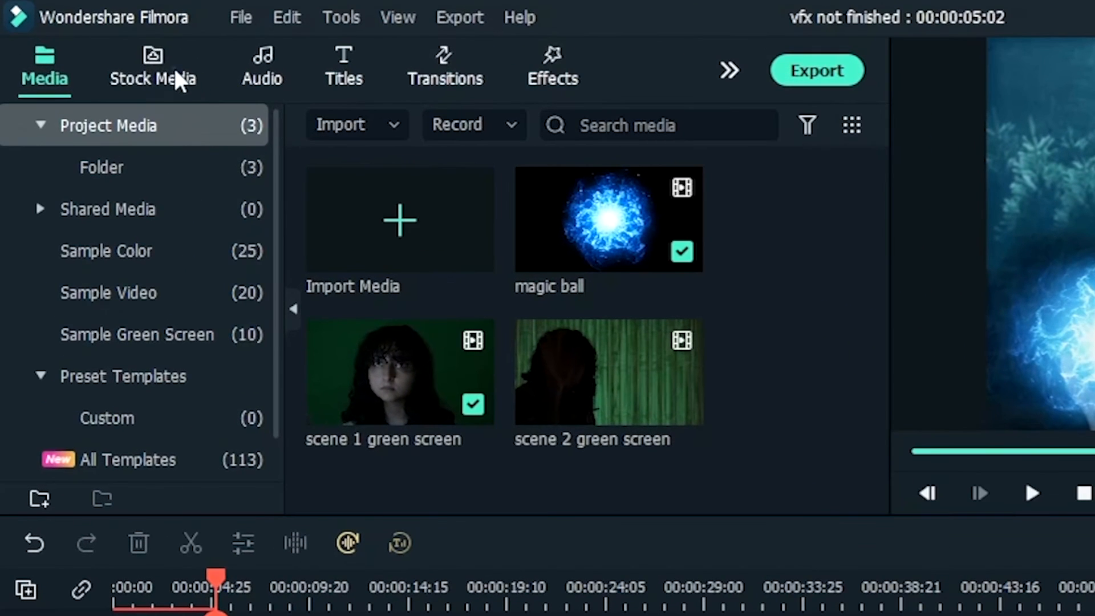
# Search Pixabay stock videos for "galaxy" and add the swirling blue galaxy clip to track 4 after the first scene
pyautogui.click(109, 50)
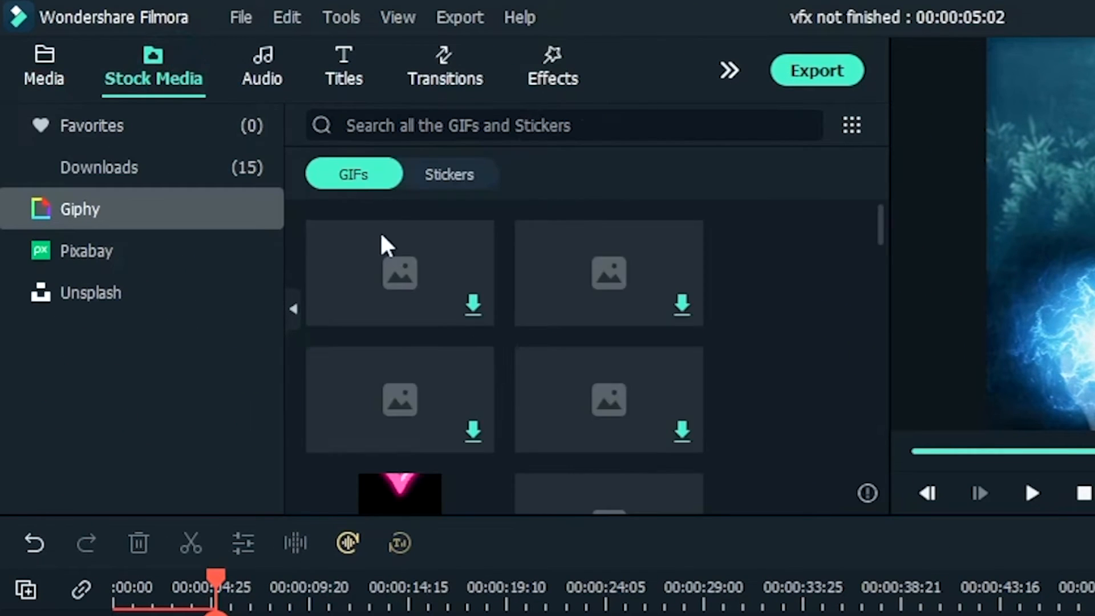
pyautogui.click(130, 249)
pyautogui.click(464, 124)
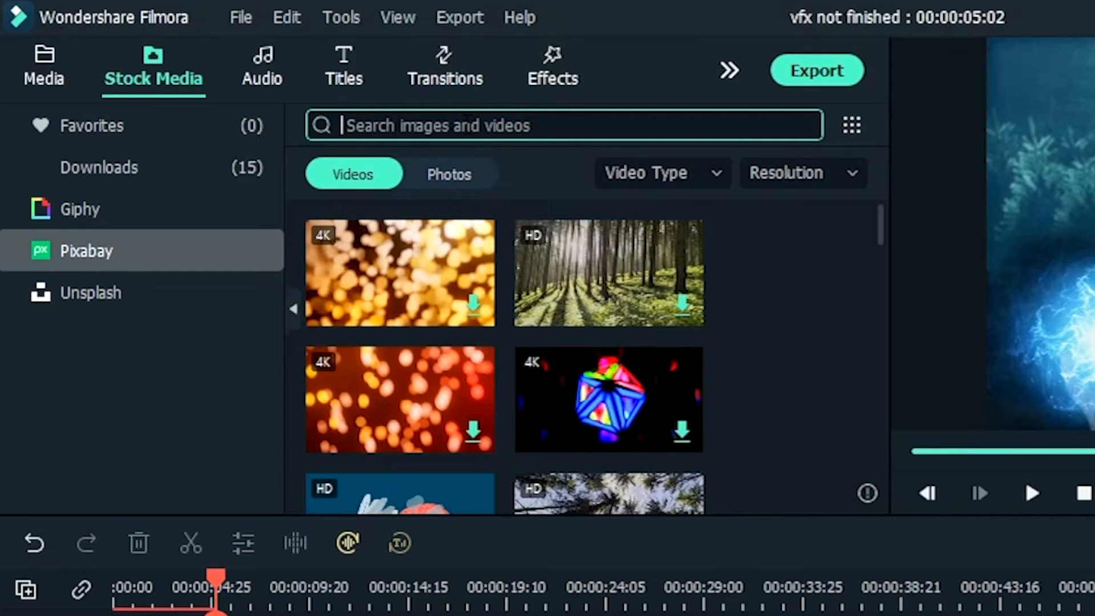
pyautogui.write('galaxy')
pyautogui.press('Return')
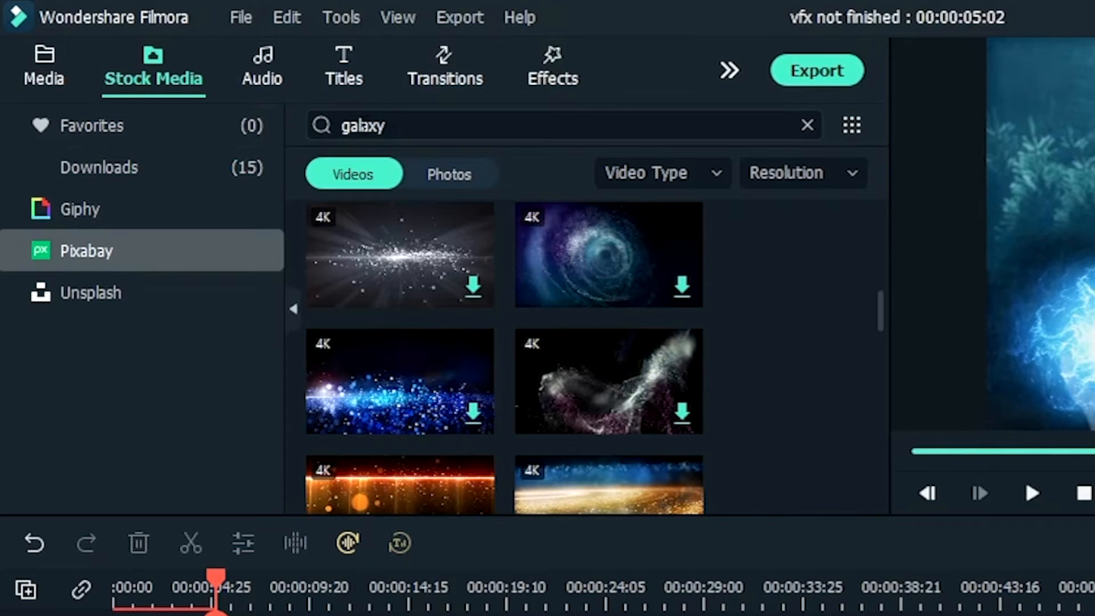
pyautogui.click(682, 286)
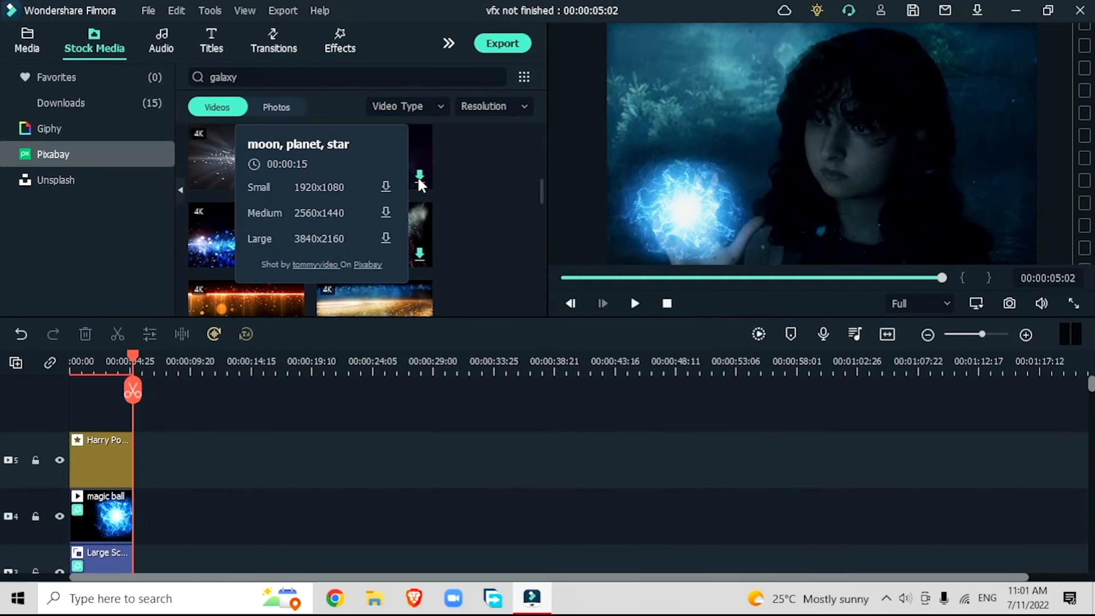
pyautogui.moveTo(420, 180); pyautogui.dragTo(279, 532)
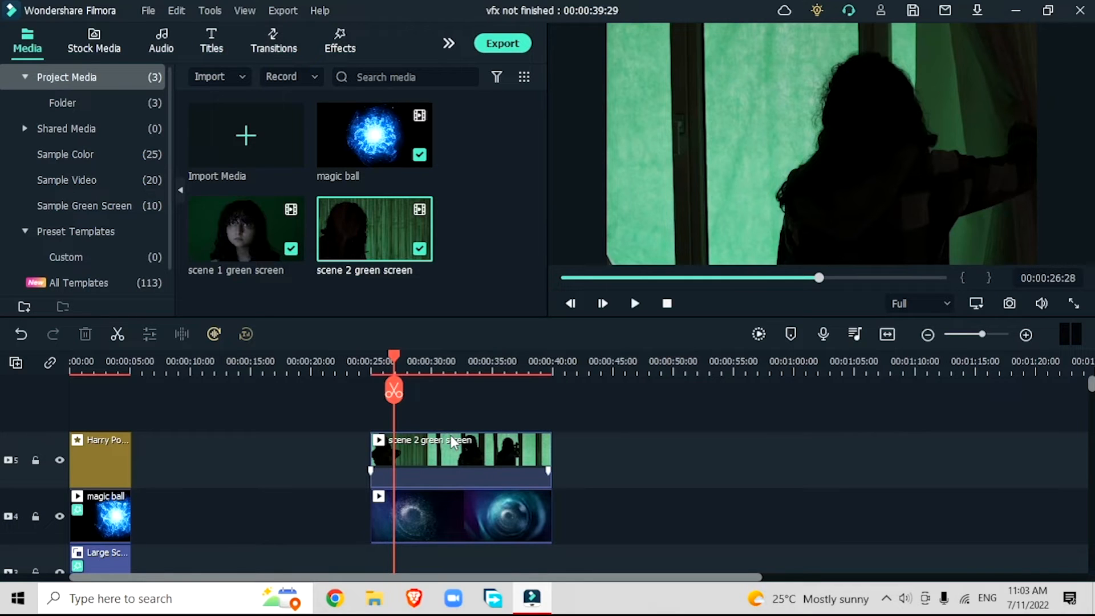
# Chroma-key the scene 2 green screen clip using the green sampled from the curtain beside the silhouette
pyautogui.moveTo(406, 357); pyautogui.dragTo(459, 356)
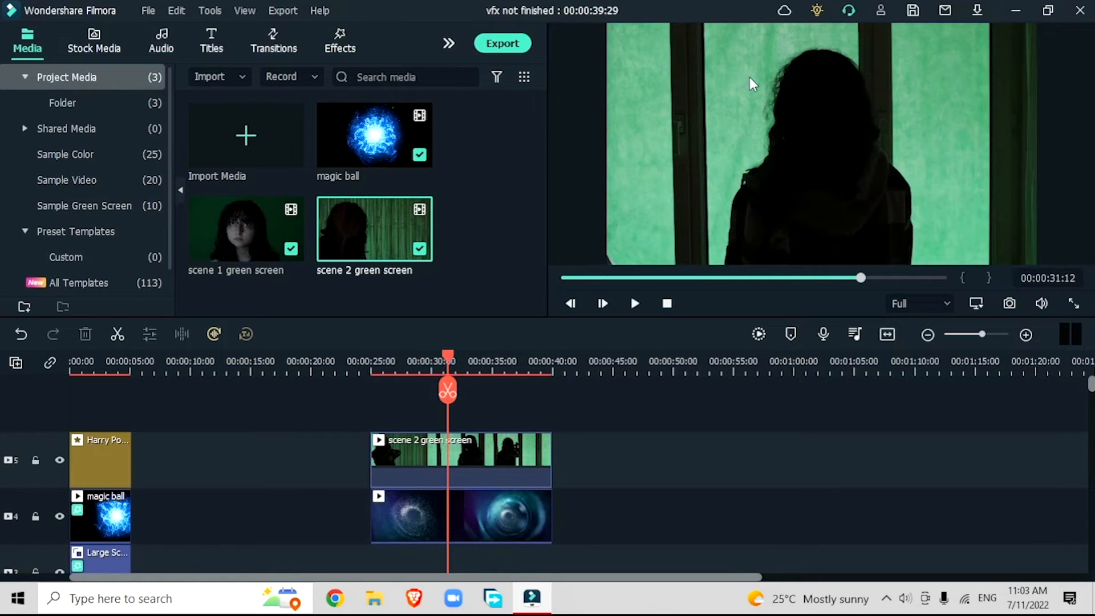
pyautogui.click(485, 474)
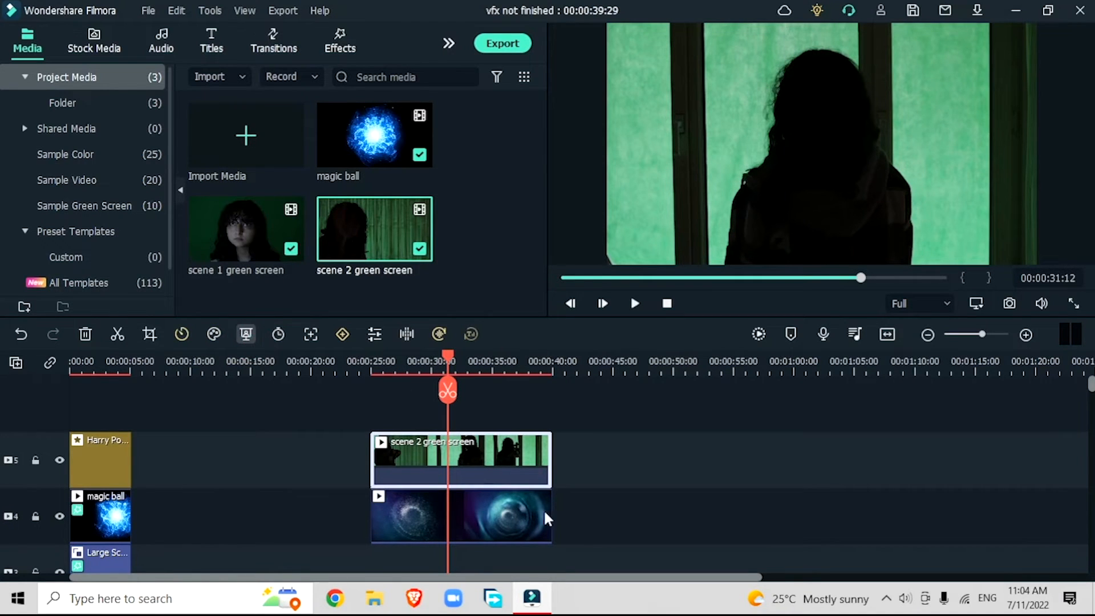
pyautogui.doubleClick(473, 454)
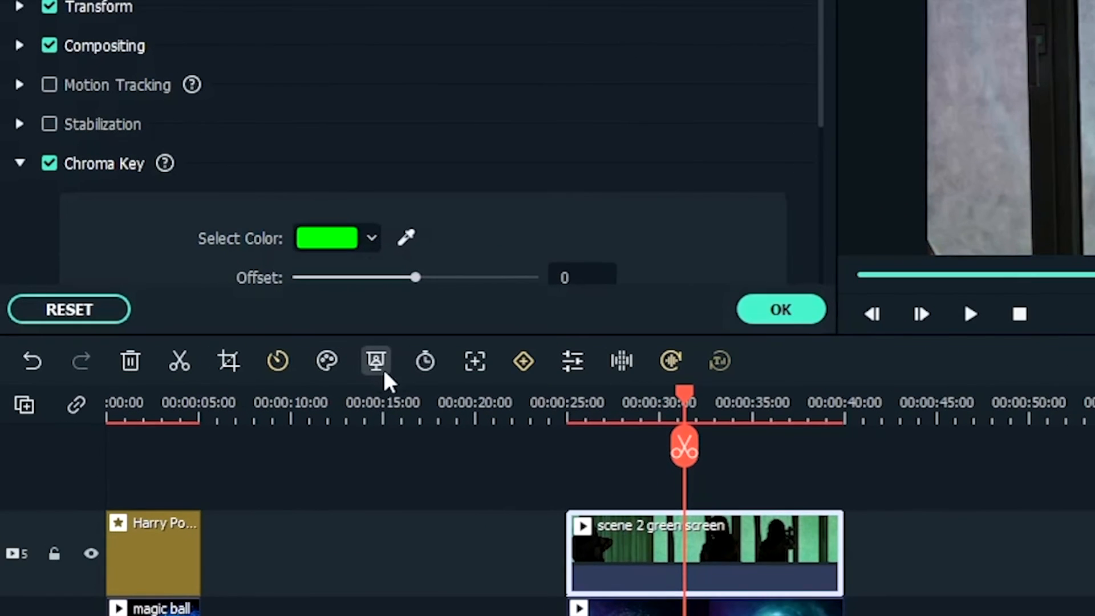
pyautogui.click(351, 237)
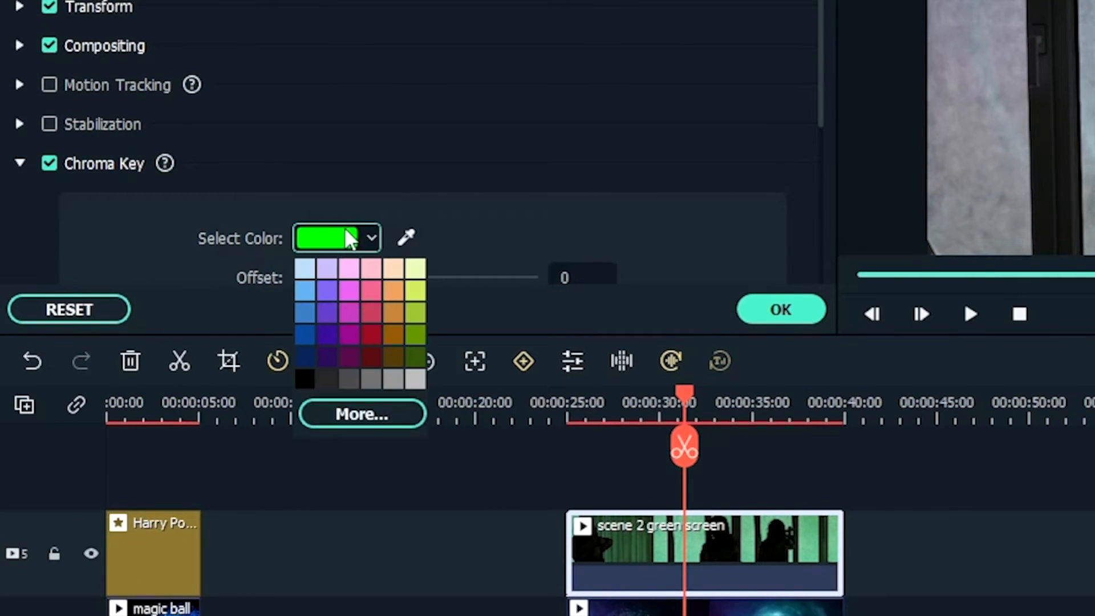
pyautogui.click(371, 358)
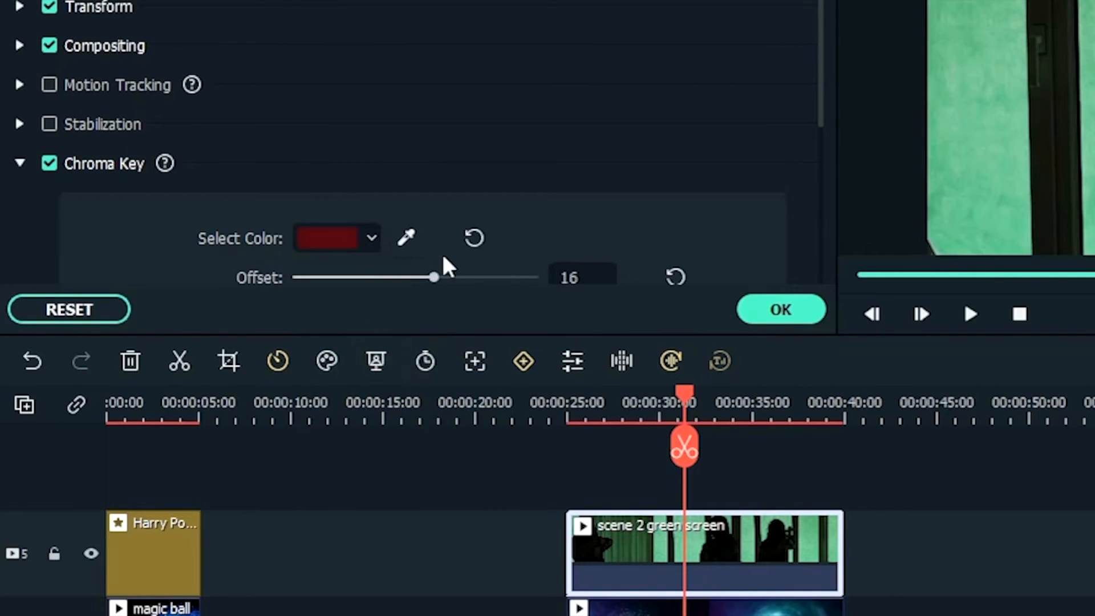
pyautogui.click(406, 239)
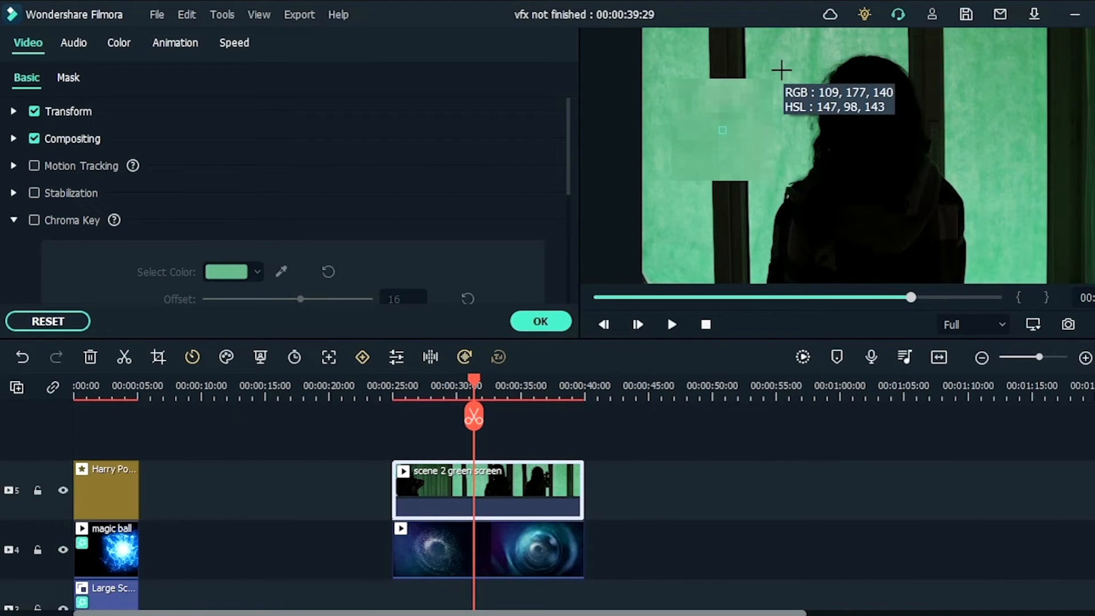
pyautogui.click(785, 80)
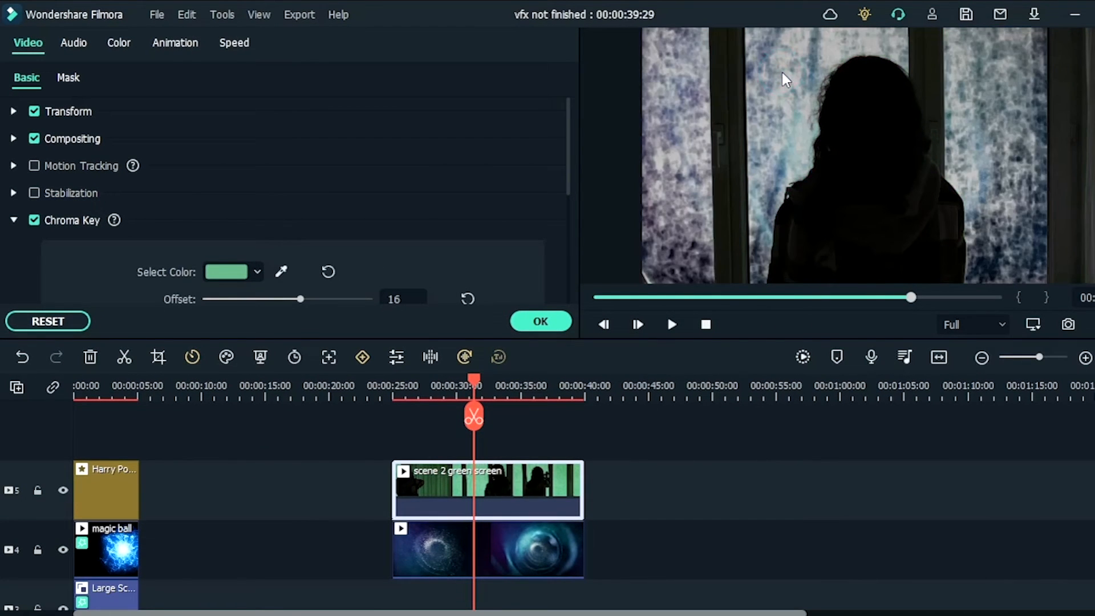
# Set the scene 2 clip's chroma key offset to 19, tolerance to 50 and edge feather to 3.65
pyautogui.scroll(-2, 456, 177)
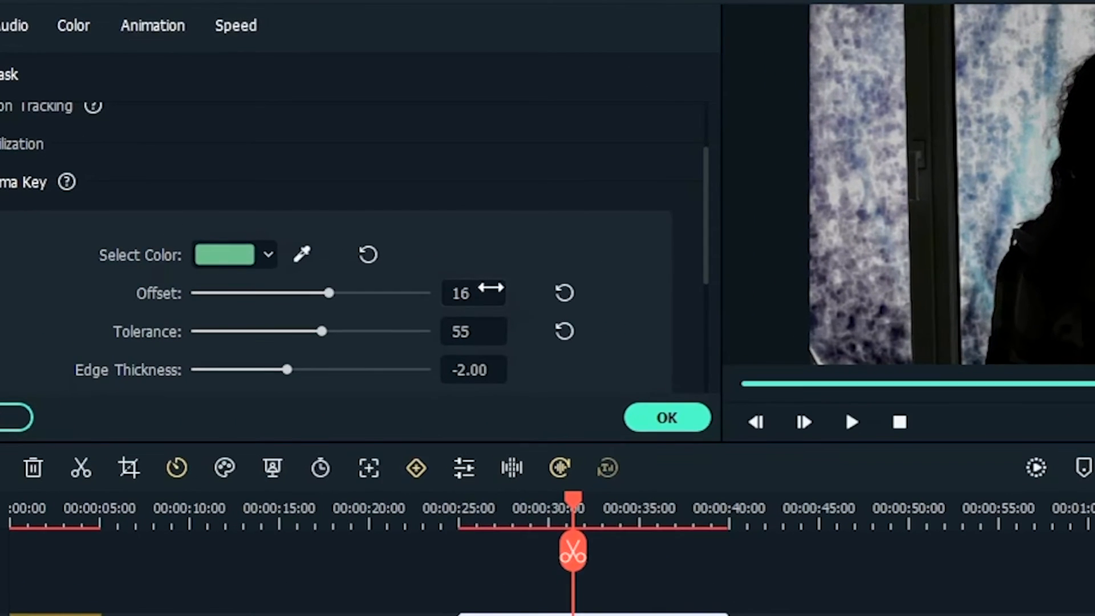
pyautogui.click(494, 285)
pyautogui.write('19')
pyautogui.click(478, 338)
pyautogui.write('50')
pyautogui.scroll(-3, 486, 341)
pyautogui.click(473, 178)
pyautogui.write('3.')
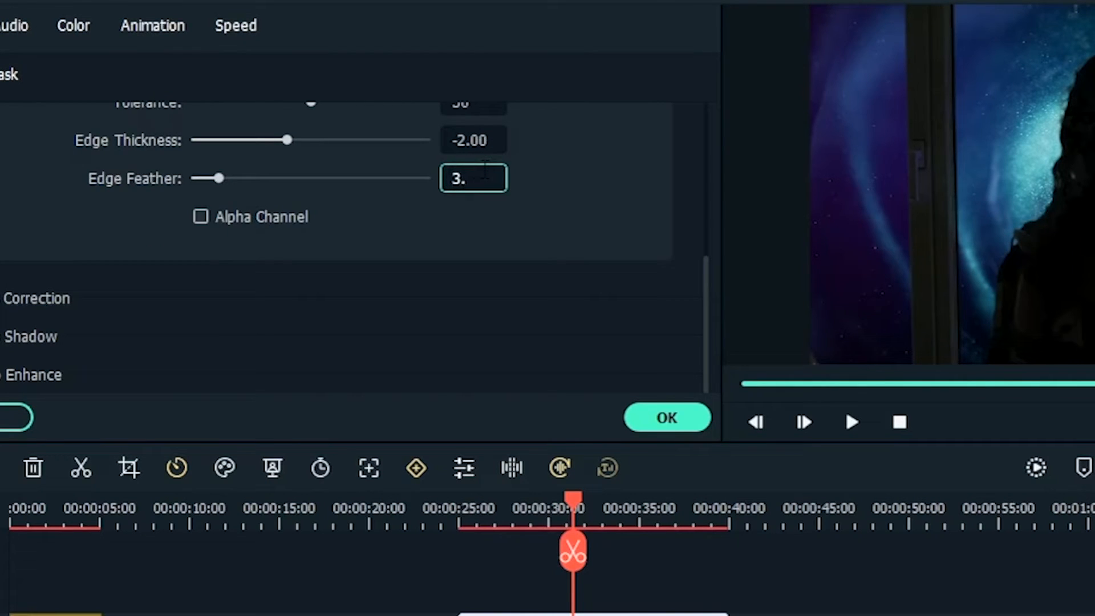
pyautogui.write('65')
pyautogui.press('Return')
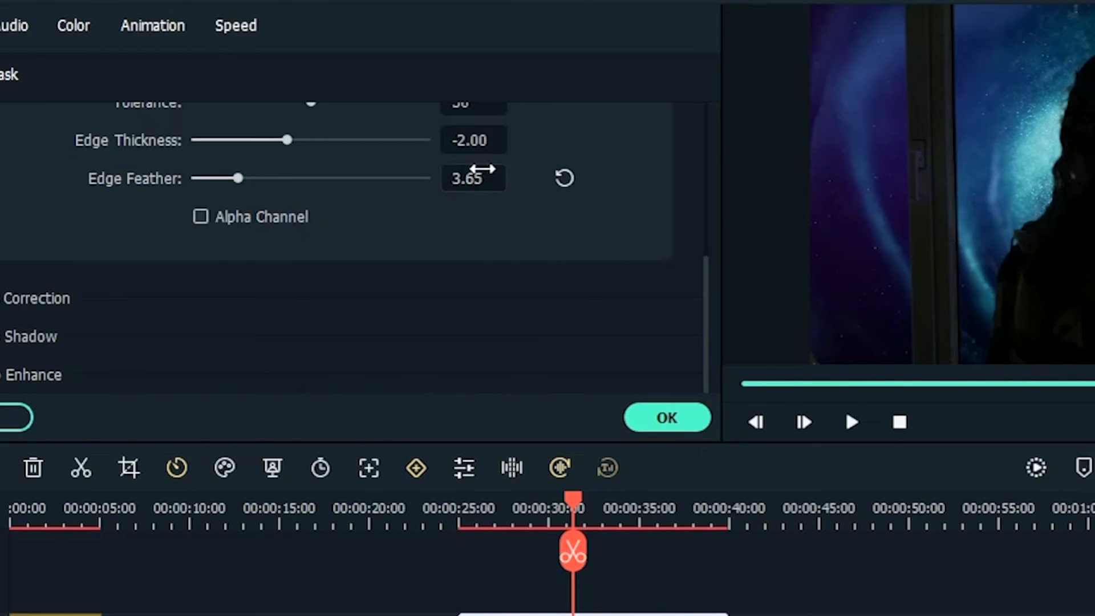
# Search the effects for "contast" and apply ContrastOne to the scene 2 green screen clip
pyautogui.click(401, 37)
pyautogui.click(398, 86)
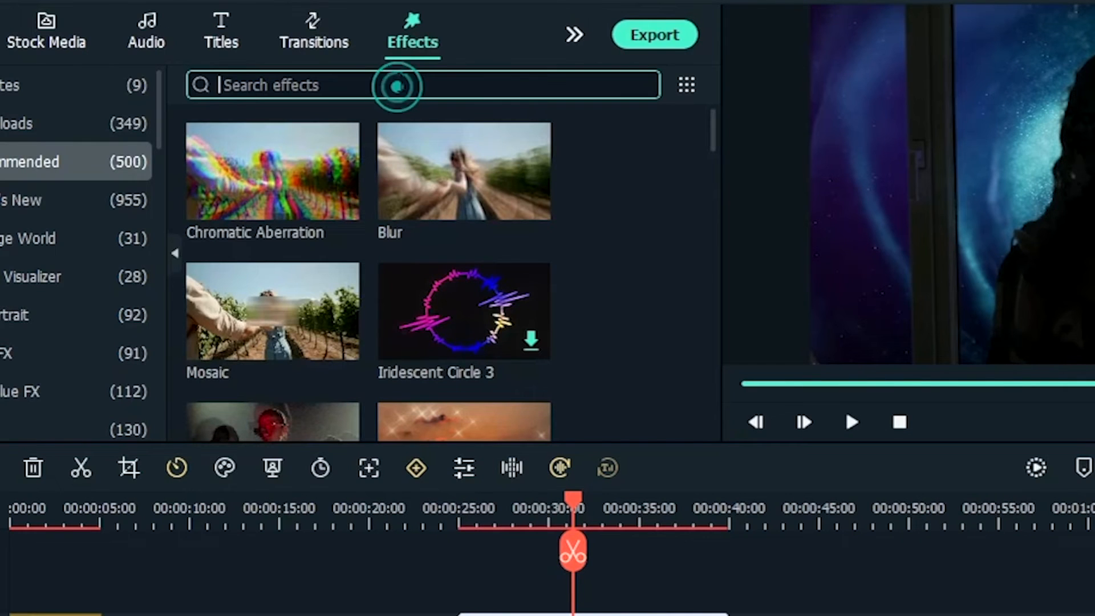
pyautogui.write('contast')
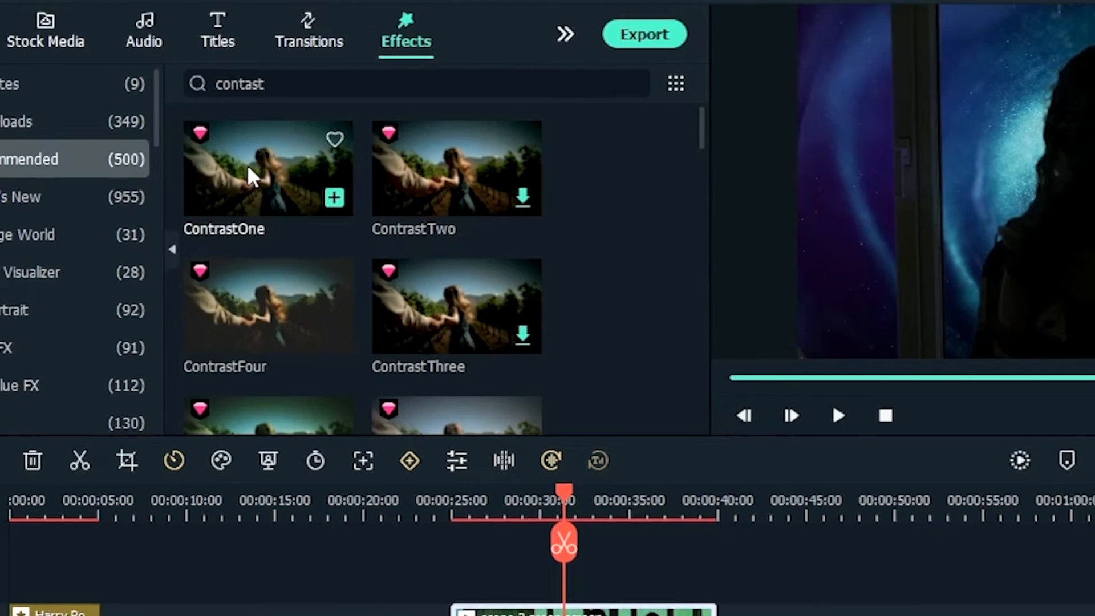
pyautogui.moveTo(248, 164); pyautogui.dragTo(488, 498)
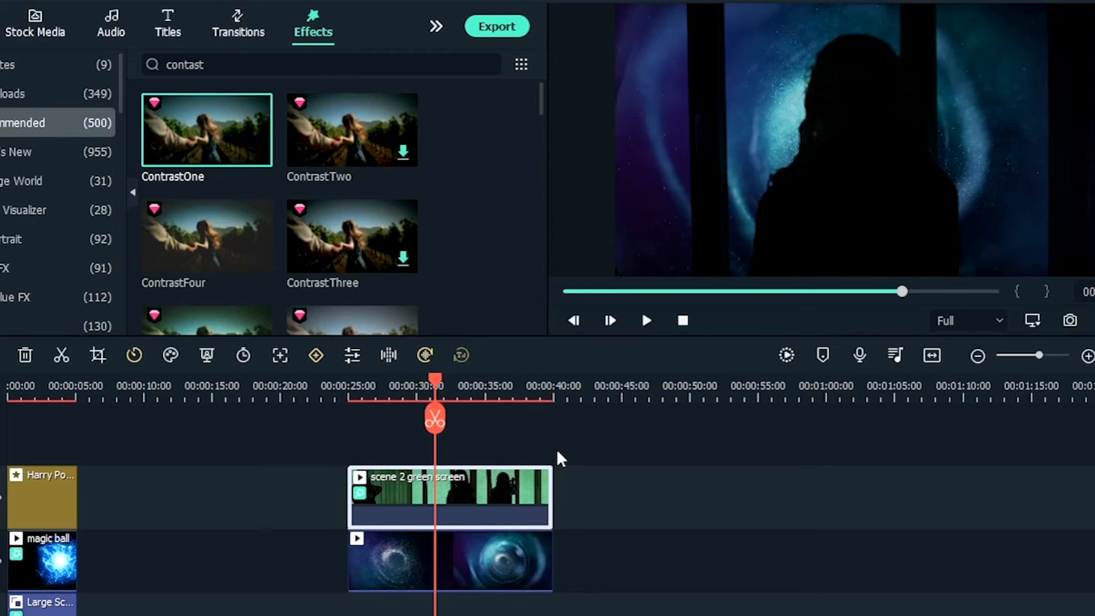
# Reduce the ContrastOne effect's strength on the scene 2 clip and play the composite from the clip's start
pyautogui.doubleClick(514, 482)
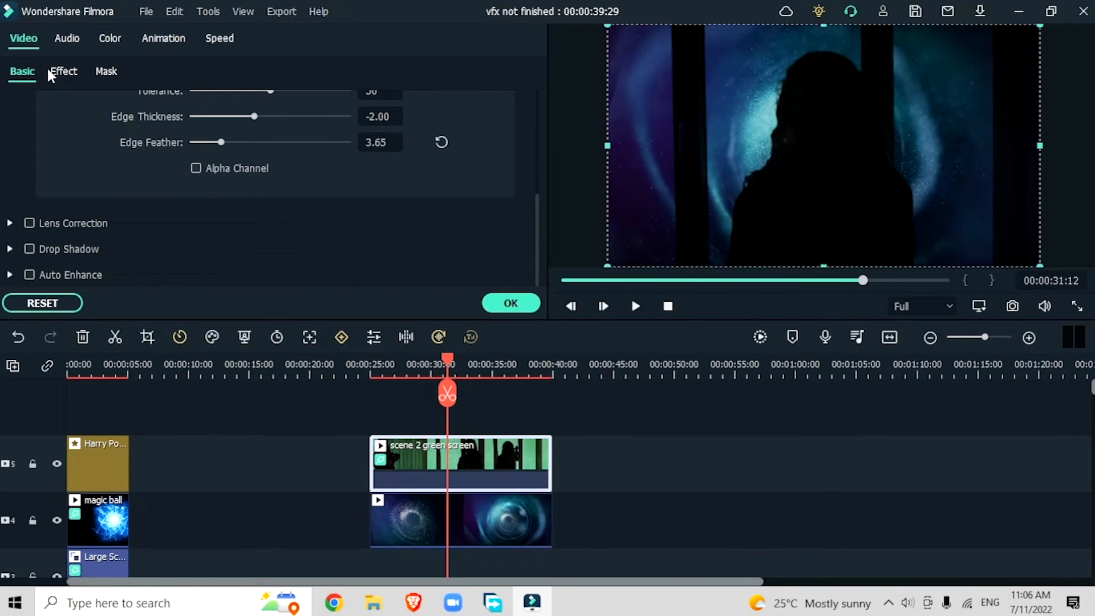
pyautogui.click(60, 71)
pyautogui.moveTo(259, 166); pyautogui.dragTo(194, 188)
pyautogui.click(369, 375)
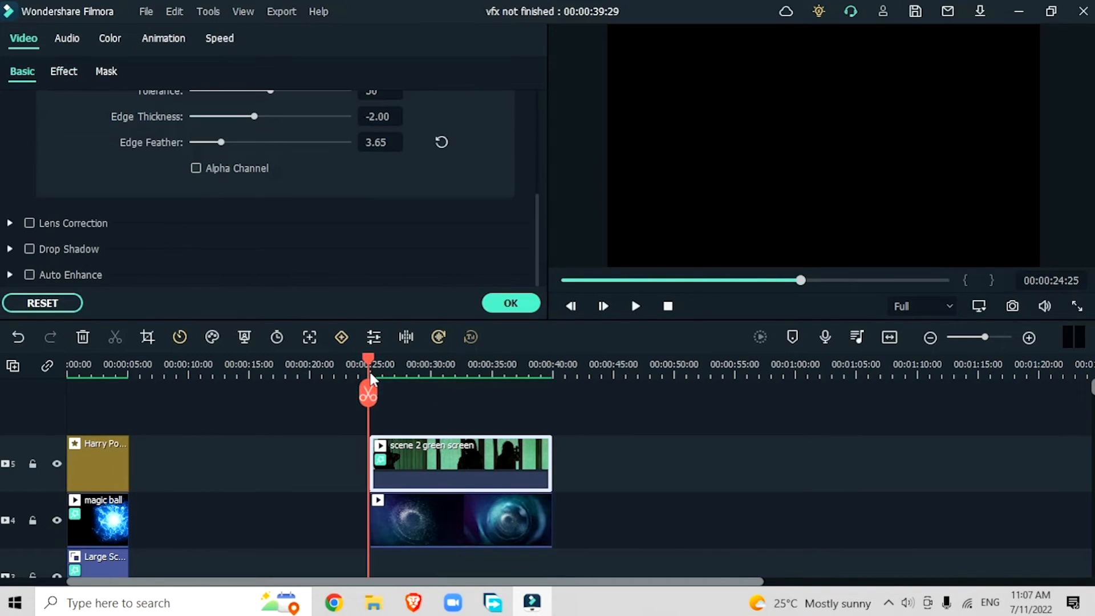
pyautogui.press('space')
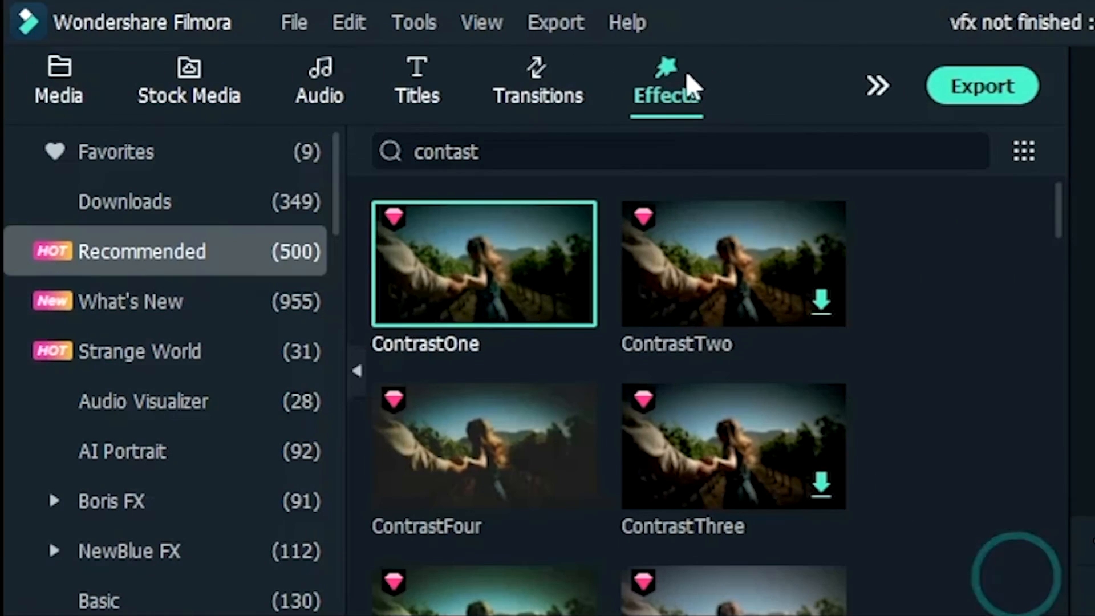
# Search the effects library for "blur"
pyautogui.click(663, 142)
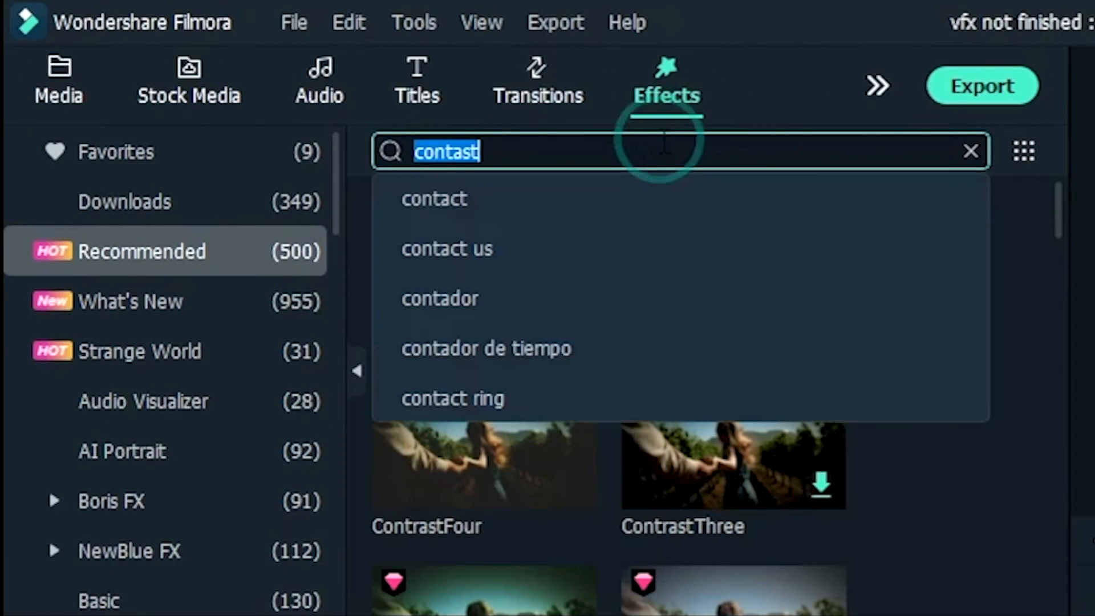
pyautogui.write('blur')
pyautogui.press('Return')
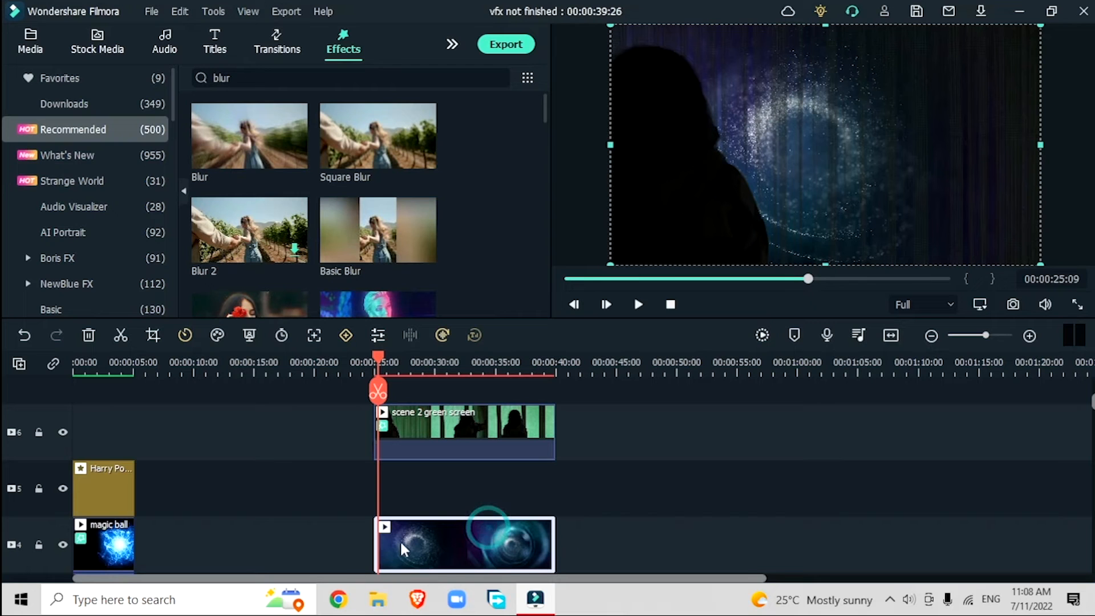
# Duplicate the galaxy clip and place the copy on track 5, directly above the original and below the scene 2 green screen clip
pyautogui.click(677, 363)
pyautogui.hotkey('ctrl', 'v')
pyautogui.moveTo(733, 549); pyautogui.dragTo(393, 496)
# Apply Square Blur to the galaxy copy on track 5 and set its blur amount to 1
pyautogui.moveTo(355, 158); pyautogui.dragTo(467, 475)
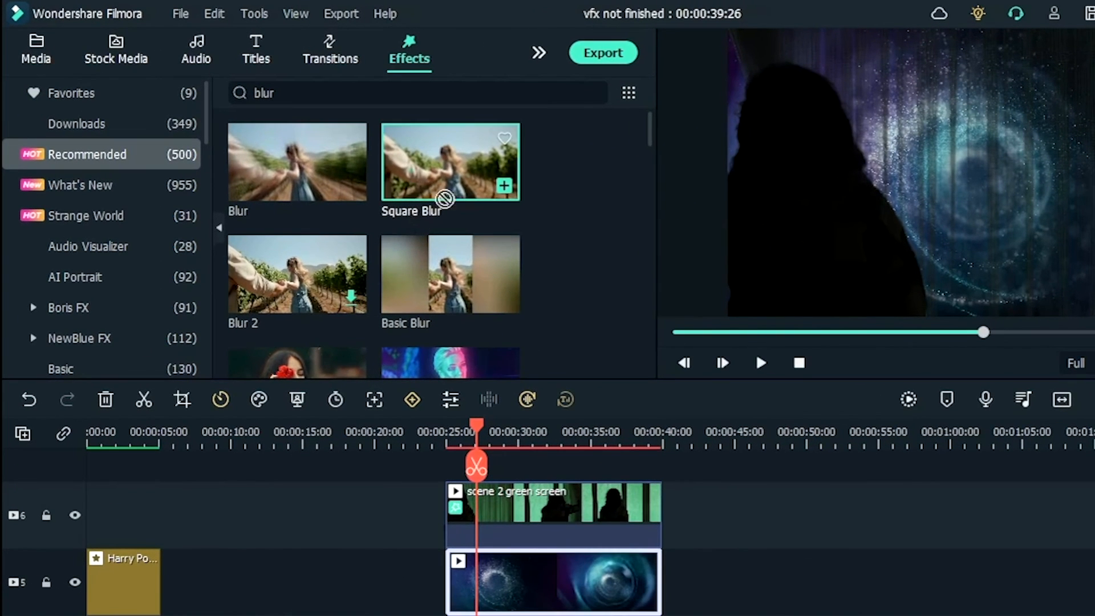
pyautogui.moveTo(556, 565); pyautogui.dragTo(549, 578)
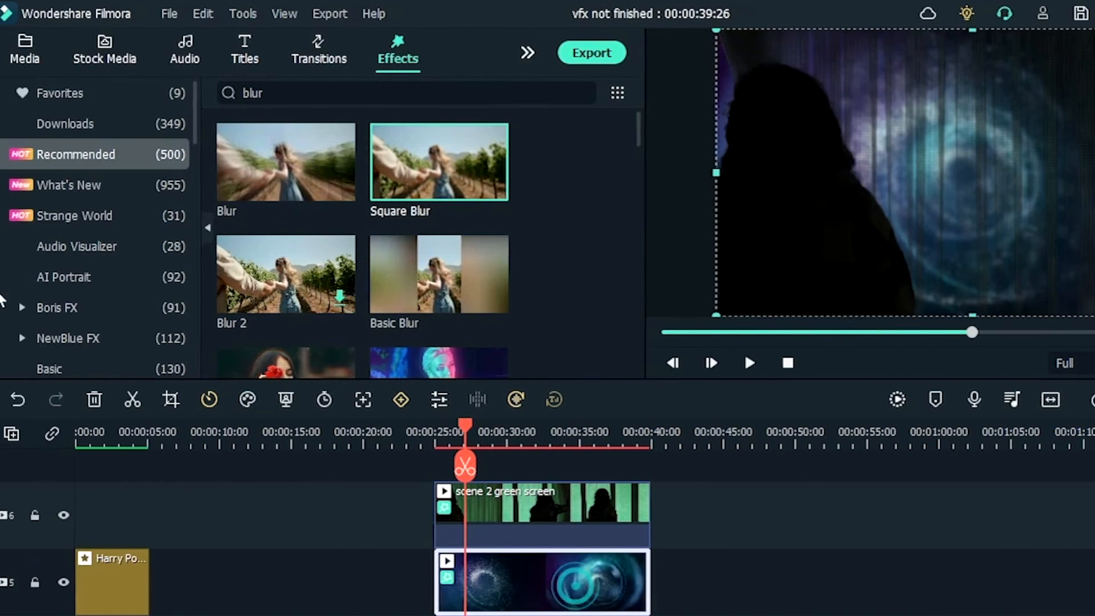
pyautogui.doubleClick(533, 595)
pyautogui.click(26, 86)
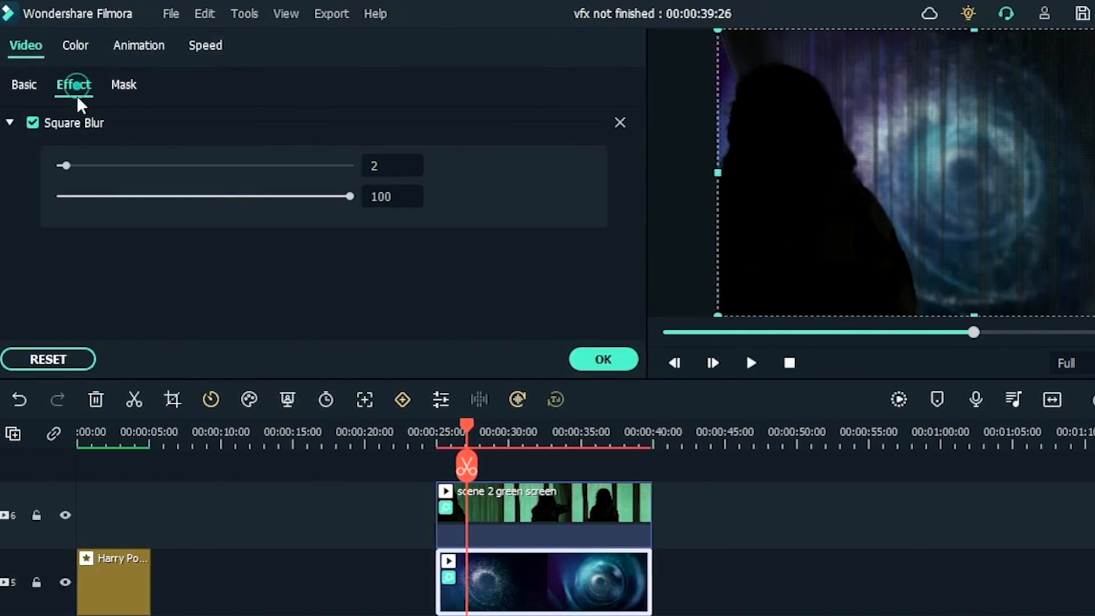
pyautogui.click(64, 166)
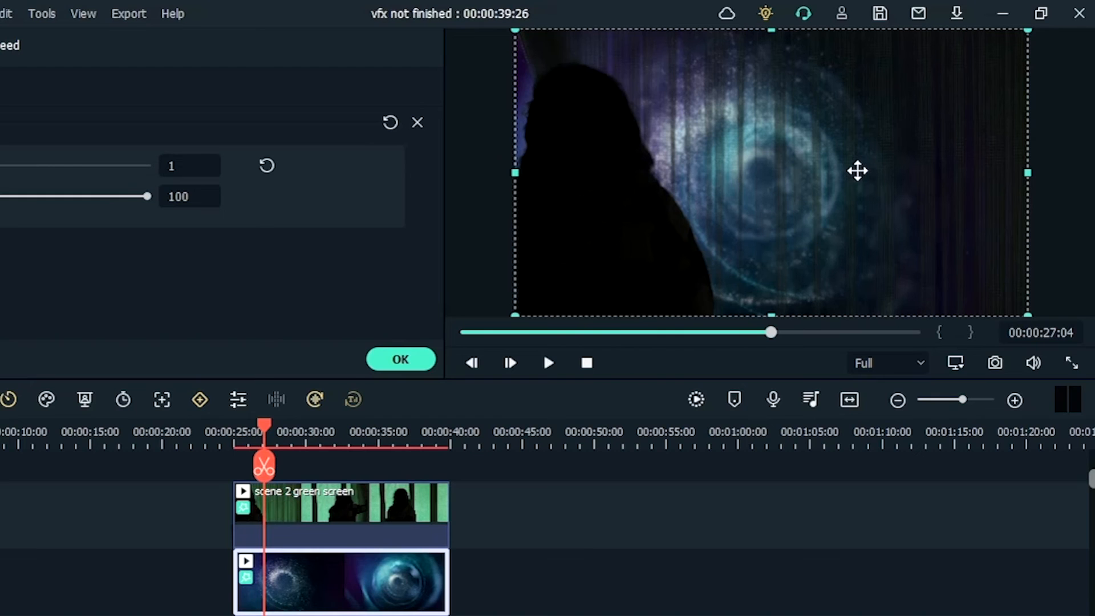
# Add a custom animation keyframe at the start of the blurred galaxy clip
pyautogui.click(144, 45)
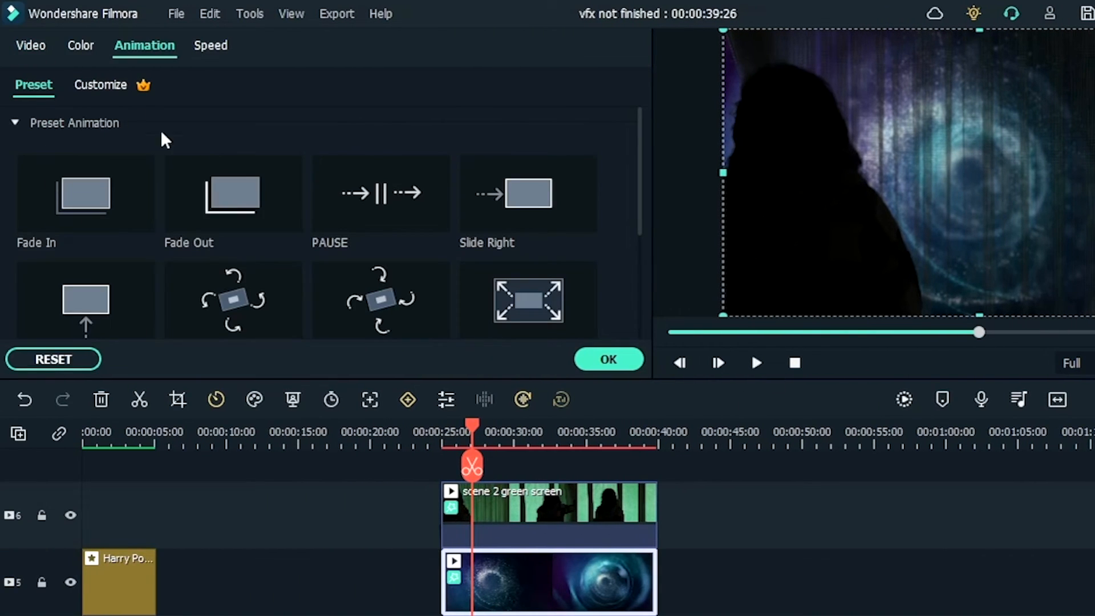
pyautogui.click(106, 85)
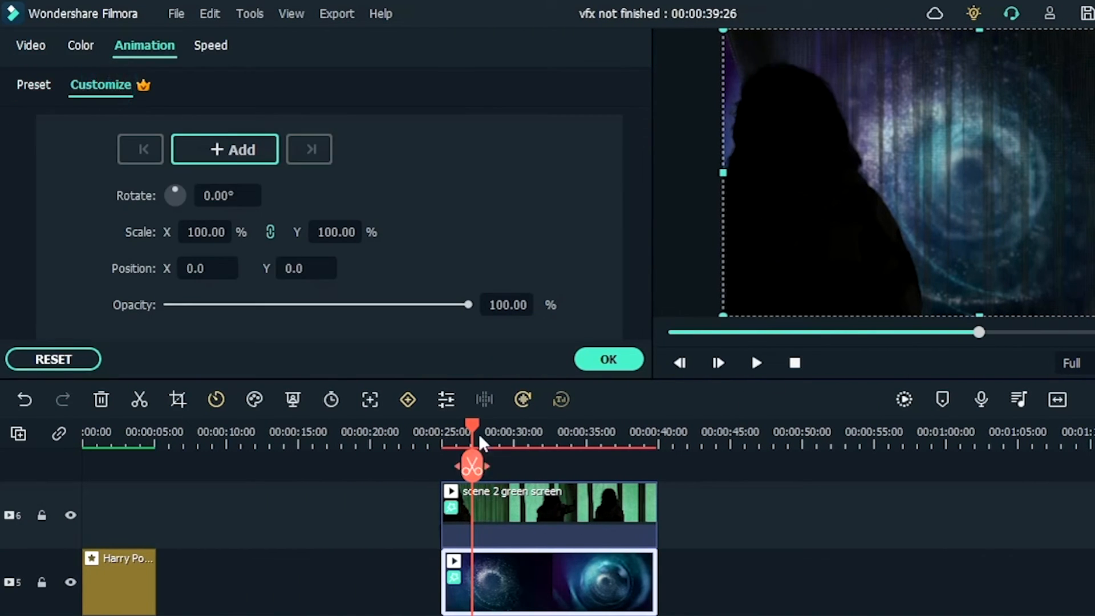
pyautogui.moveTo(474, 428); pyautogui.dragTo(444, 434)
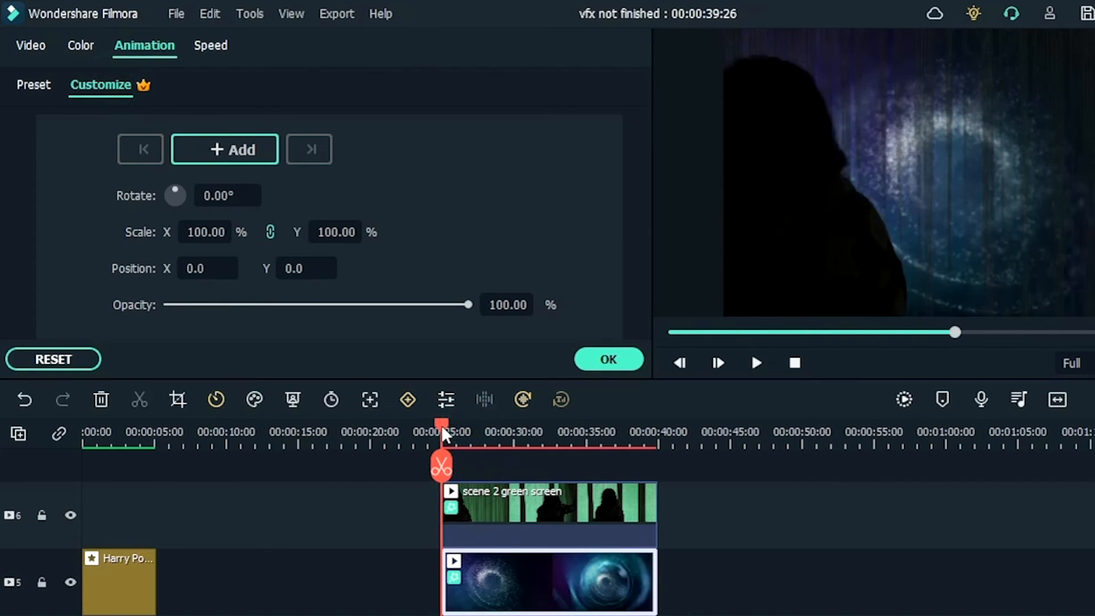
pyautogui.click(232, 149)
# Keyframe the blurred galaxy clip's opacity to 0% at about 00:00:30 and preview the fade from the clip's start
pyautogui.click(489, 429)
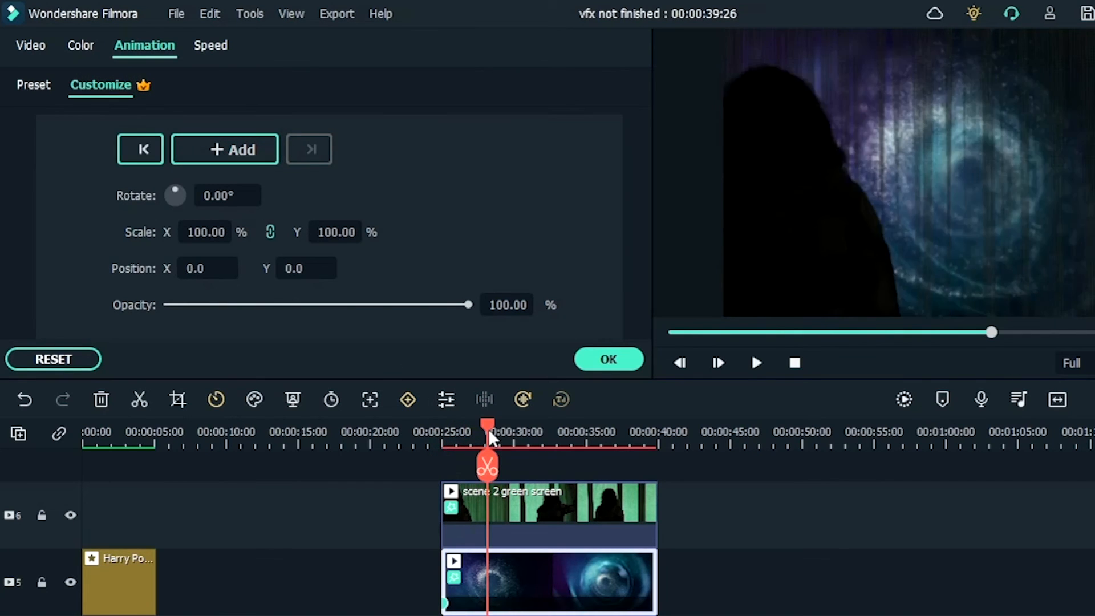
pyautogui.moveTo(488, 430); pyautogui.dragTo(512, 460)
pyautogui.moveTo(467, 304); pyautogui.dragTo(33, 346)
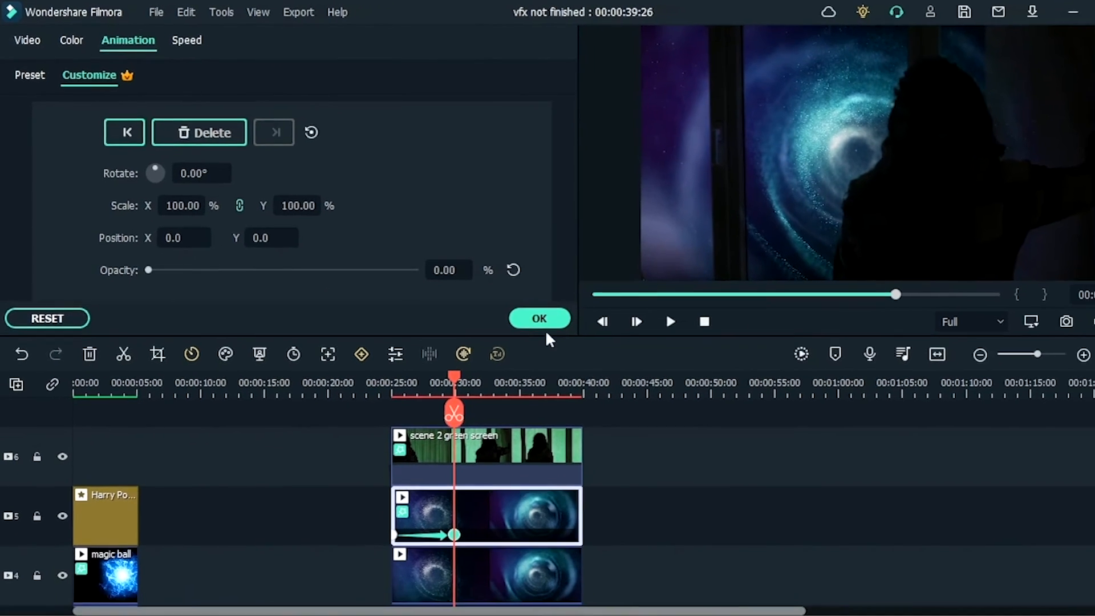
pyautogui.click(608, 359)
pyautogui.click(451, 433)
pyautogui.moveTo(383, 355); pyautogui.dragTo(415, 390)
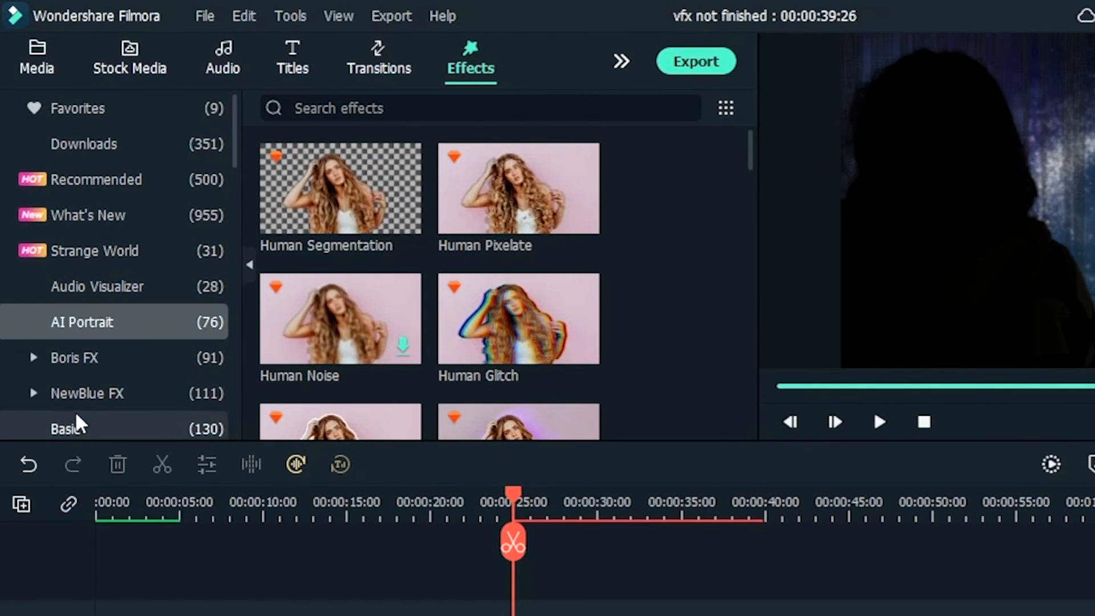
# Add the NewBlue Filters Light Leak effect on track 7 above the scene 2 green screen clip and extend it to the clip's full length
pyautogui.click(72, 399)
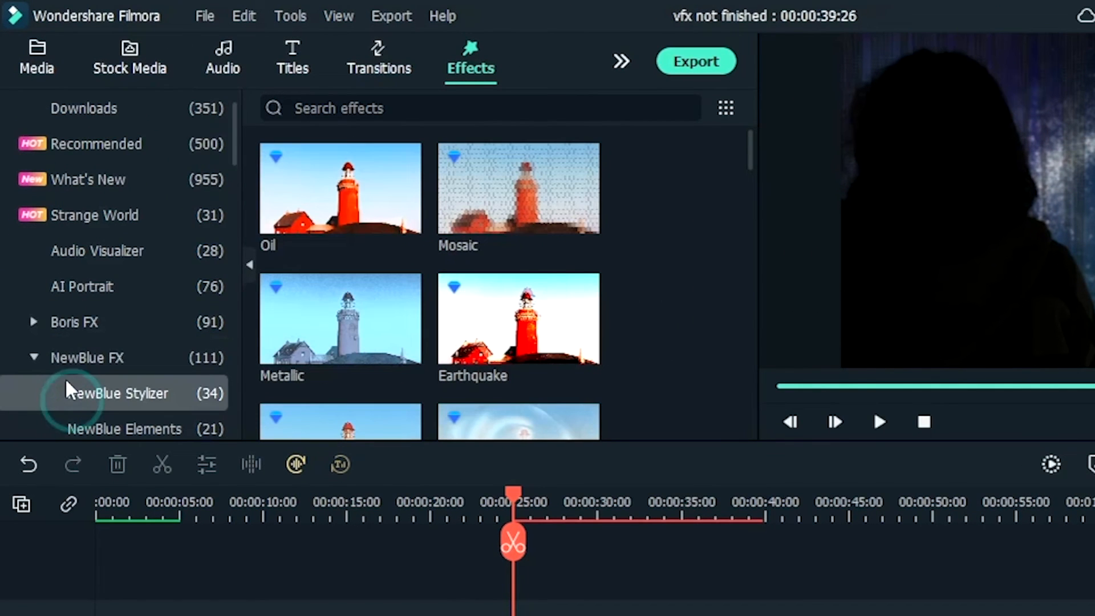
pyautogui.scroll(-3, 170, 320)
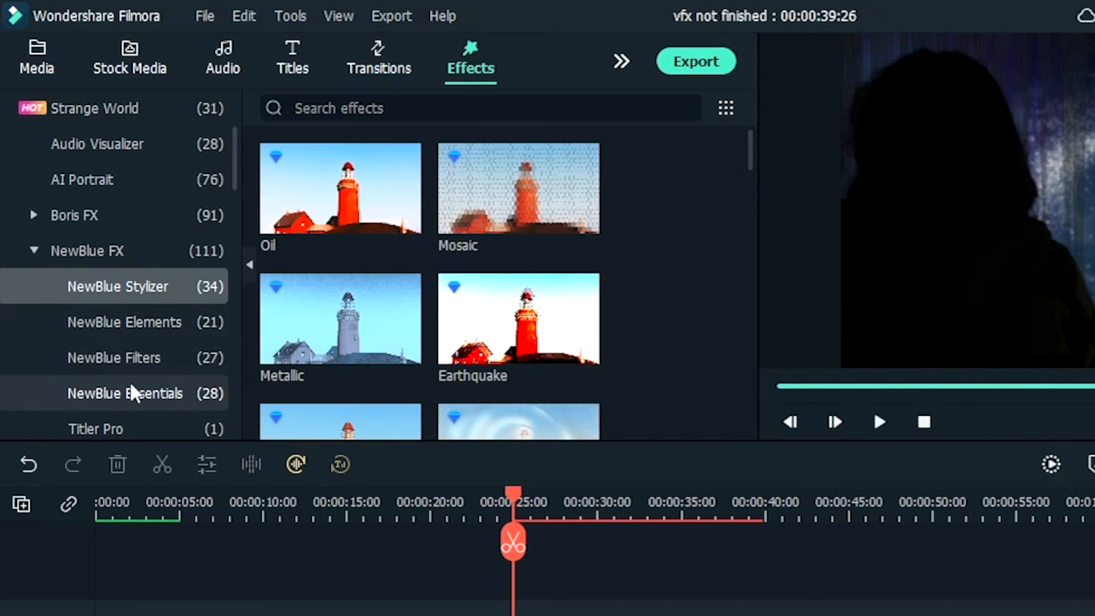
pyautogui.click(118, 364)
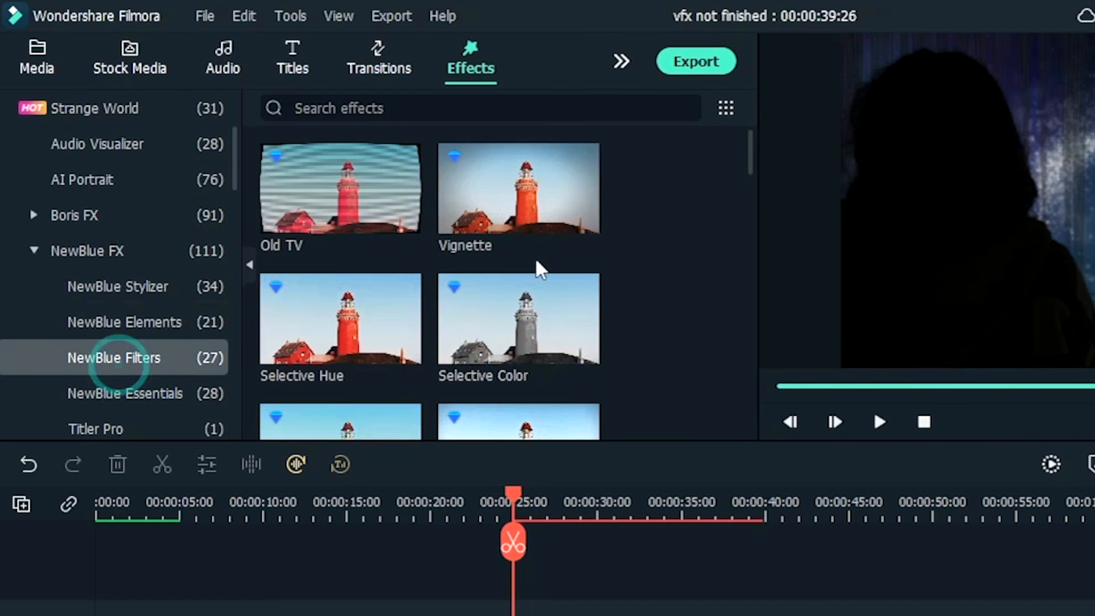
pyautogui.scroll(-8, 365, 251)
pyautogui.moveTo(331, 240); pyautogui.dragTo(518, 615)
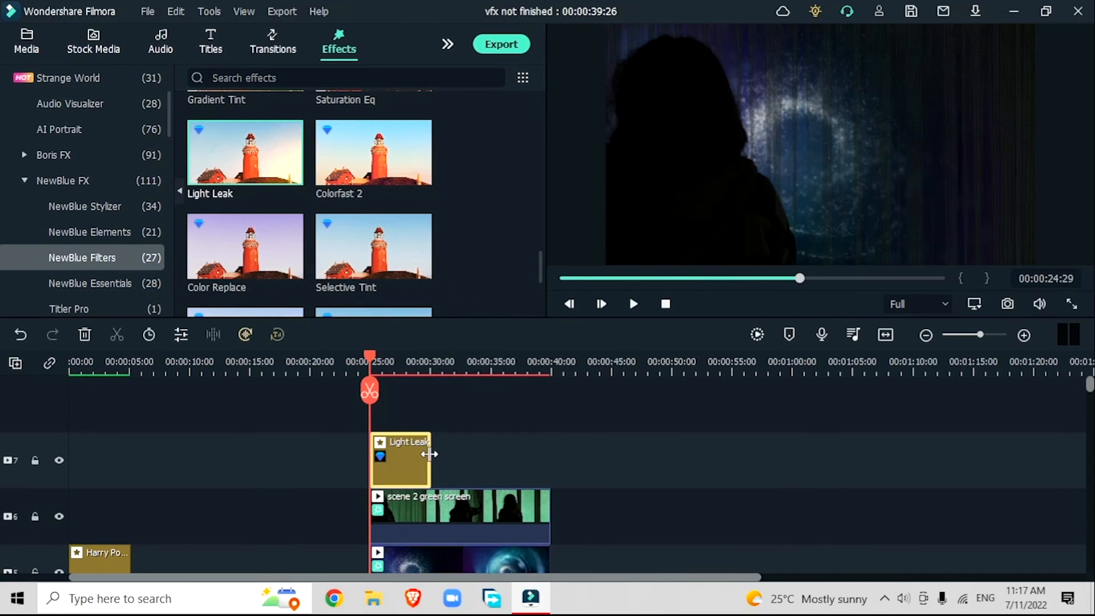
pyautogui.moveTo(429, 454); pyautogui.dragTo(546, 452)
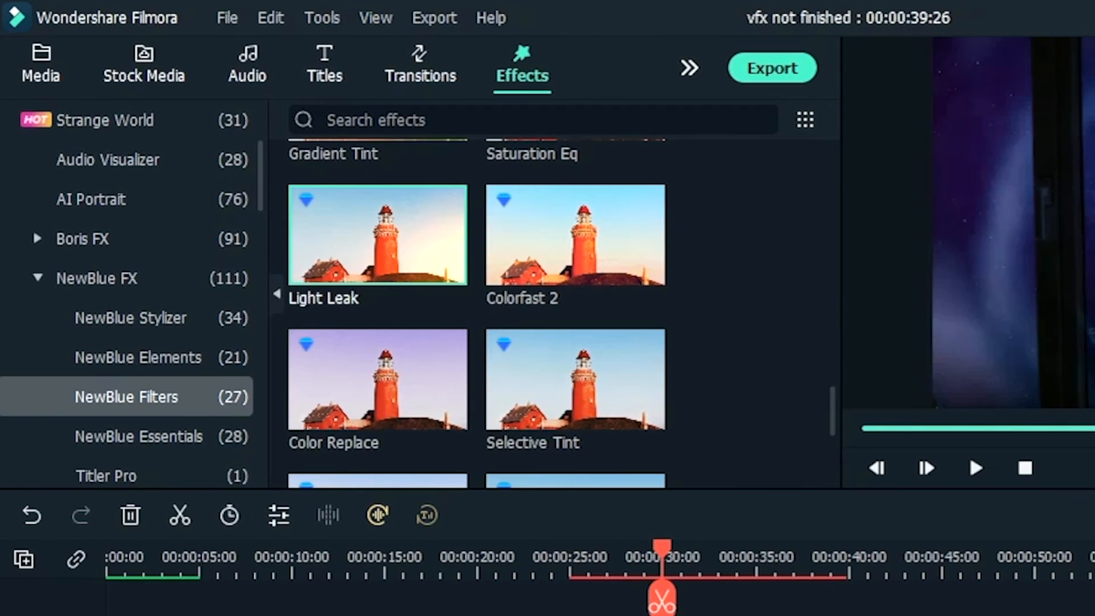
# Set the Light Leak effect's preset to Cool Wash
pyautogui.doubleClick(713, 602)
pyautogui.click(435, 221)
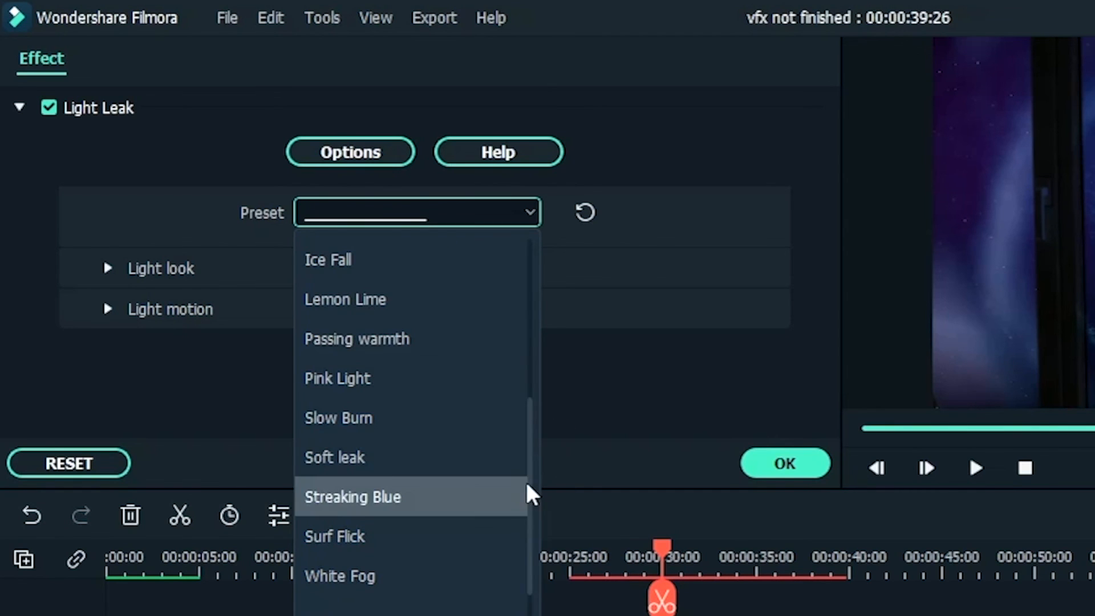
pyautogui.moveTo(529, 485); pyautogui.dragTo(553, 311)
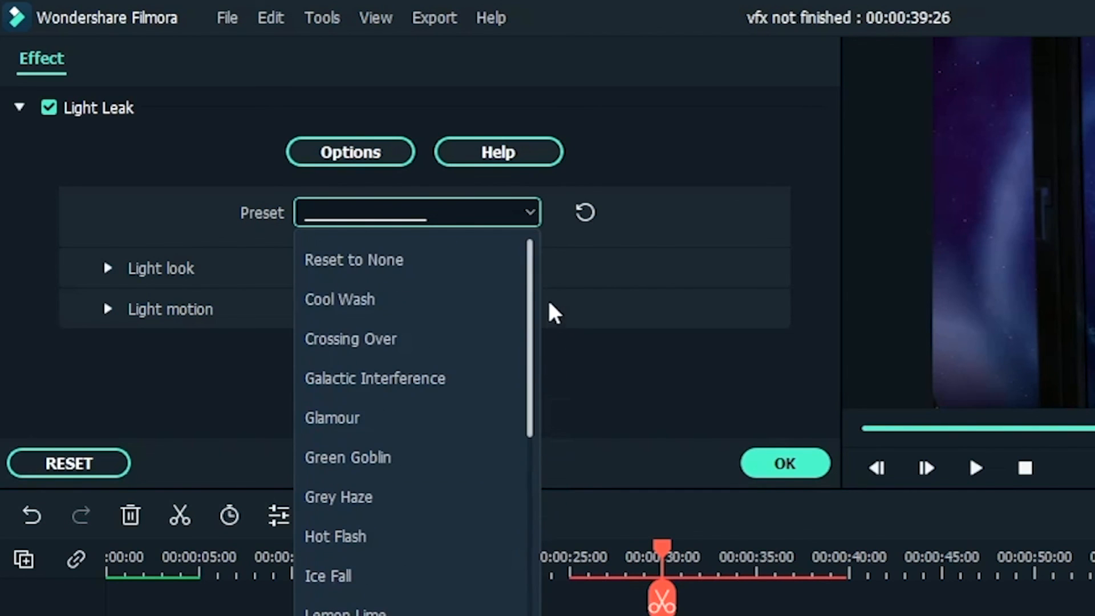
pyautogui.click(337, 298)
# Raise the Light Leak's mix to 46.35 in its light look settings and apply the effect settings
pyautogui.click(106, 268)
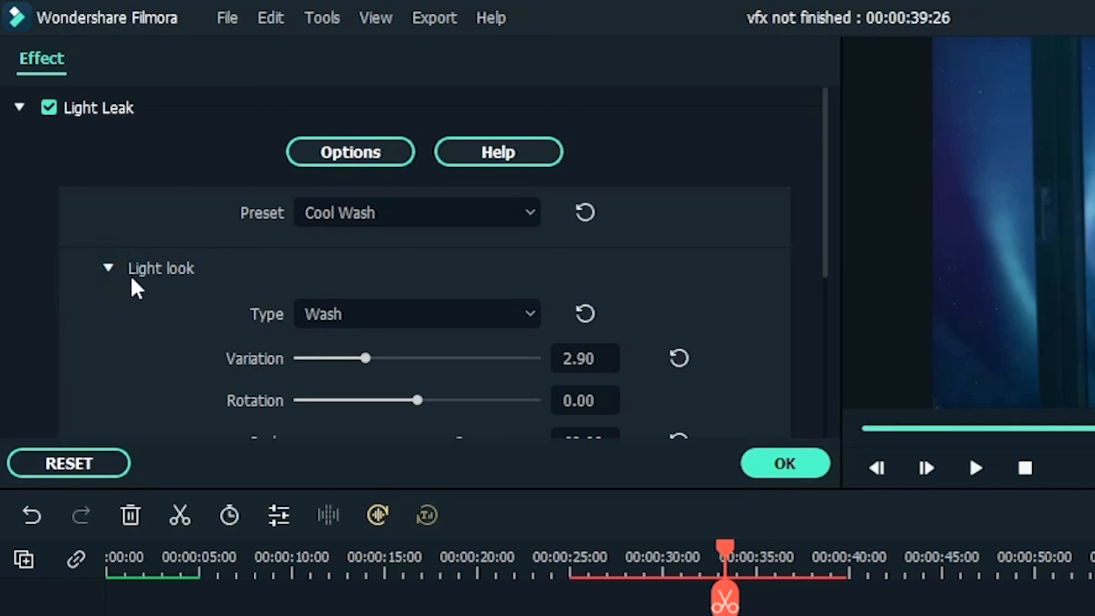
pyautogui.scroll(-5, 165, 362)
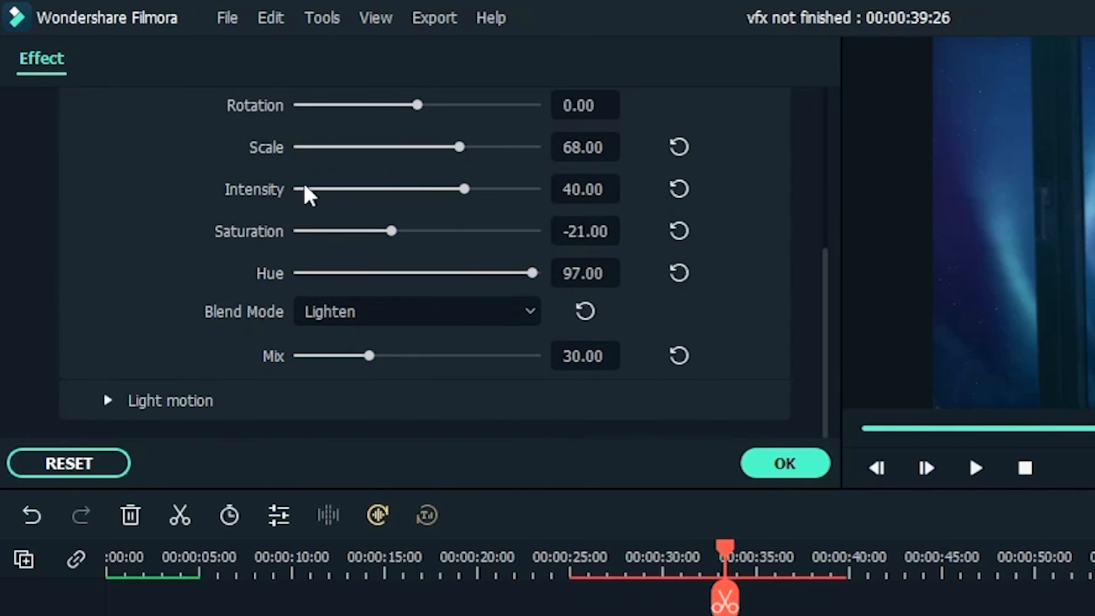
pyautogui.moveTo(827, 322); pyautogui.dragTo(821, 268)
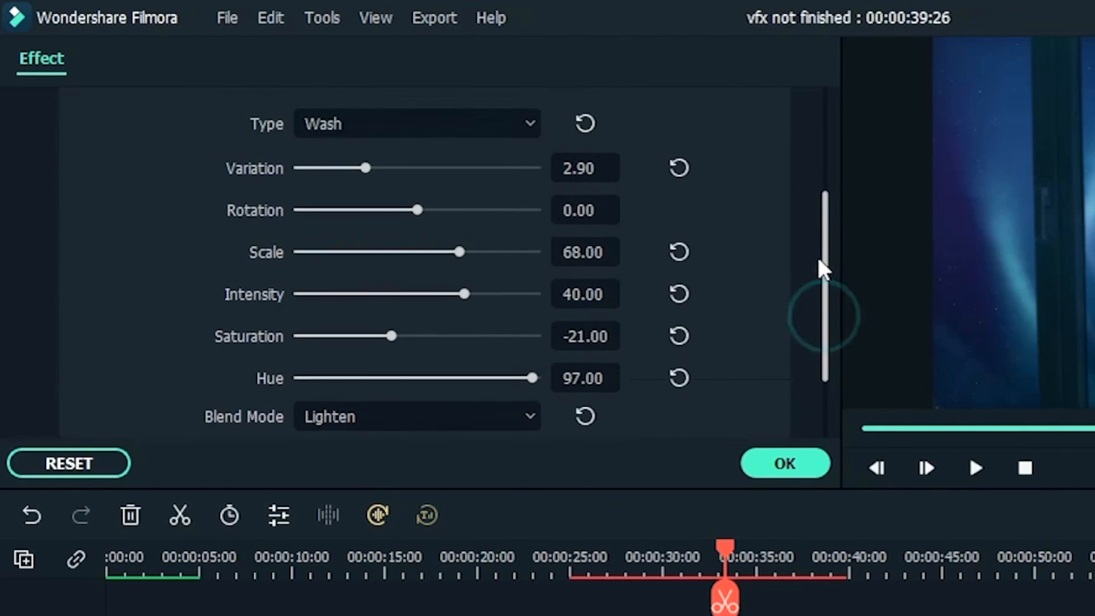
pyautogui.scroll(-5, 357, 390)
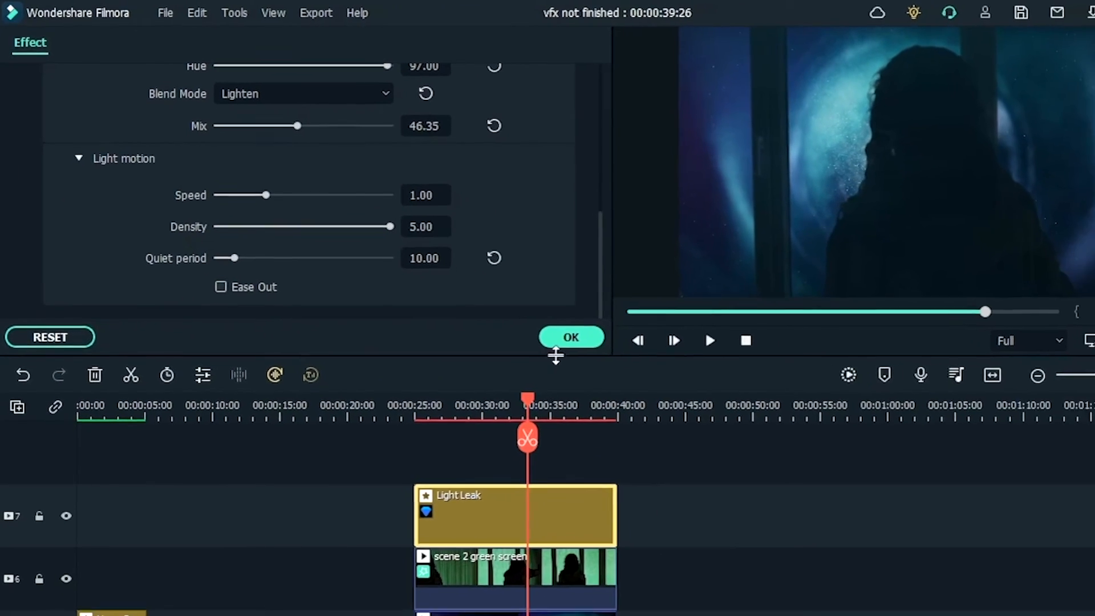
pyautogui.click(607, 363)
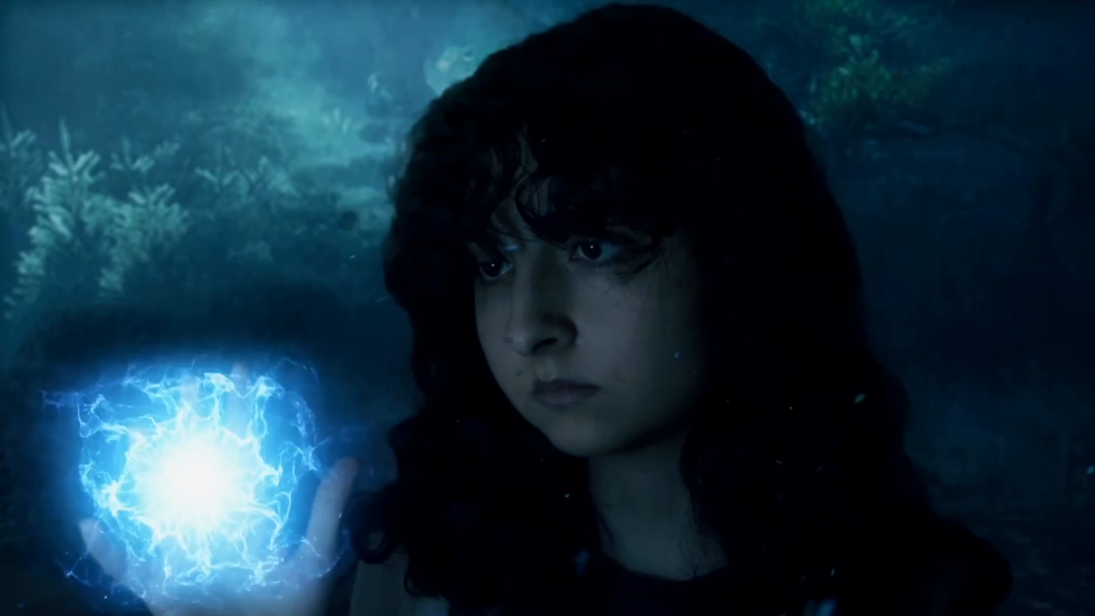